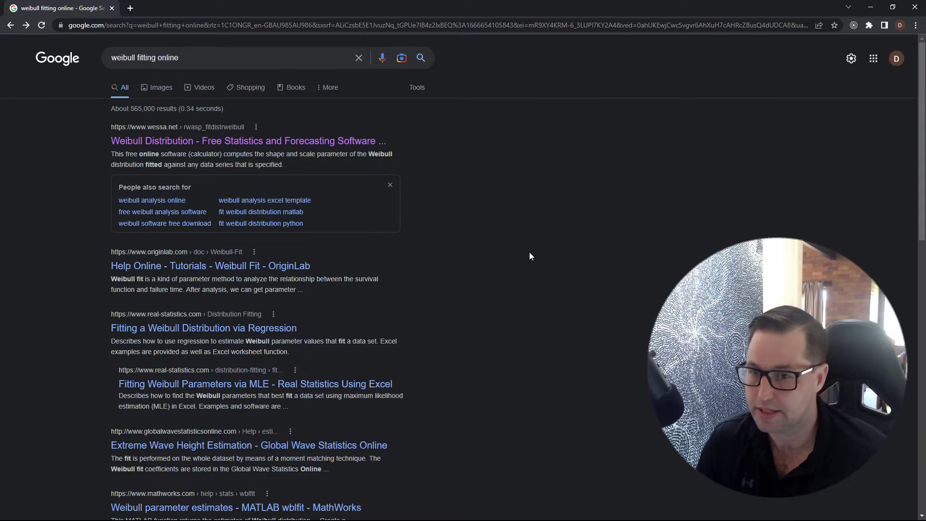
# Open the 'Weibull Distribution - Free Statistics and Forecasting Software' result from the search
pyautogui.moveTo(191, 58); pyautogui.dragTo(108, 58)
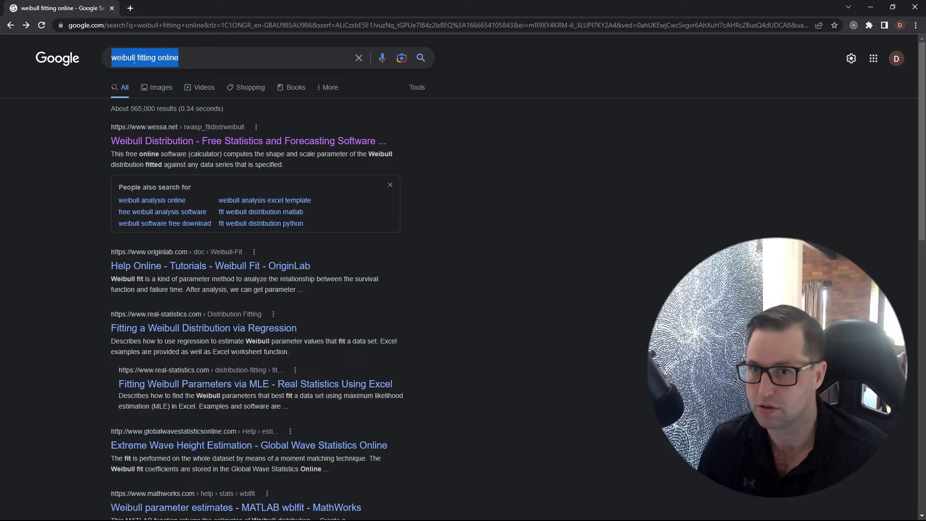
pyautogui.click(170, 141)
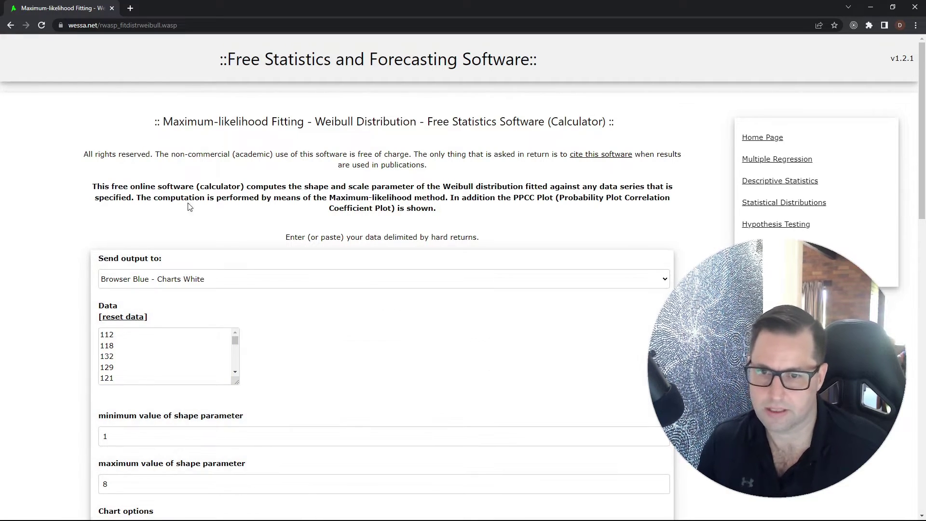
pyautogui.moveTo(330, 197); pyautogui.dragTo(440, 197)
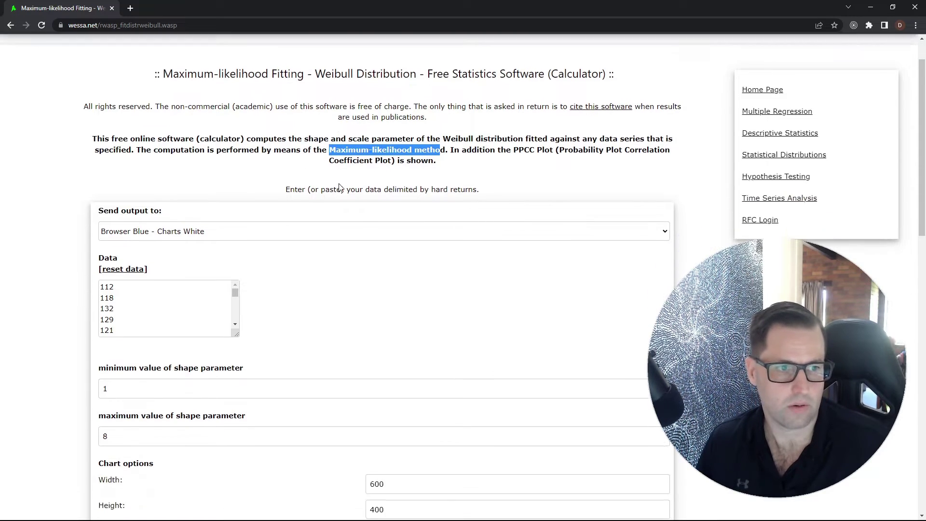
pyautogui.scroll(-1, 337, 186)
pyautogui.scroll(2, 331, 182)
pyautogui.click(194, 195)
pyautogui.scroll(-3, 219, 209)
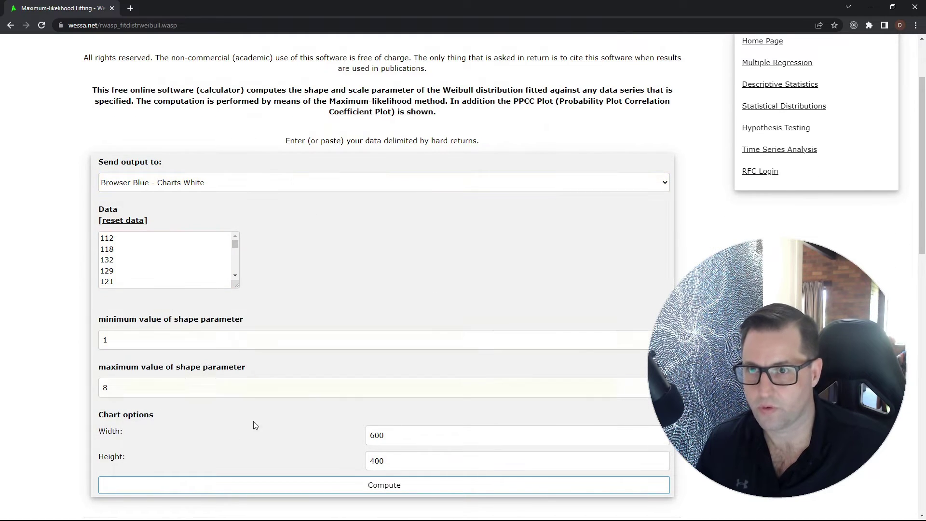
pyautogui.scroll(-1, 352, 332)
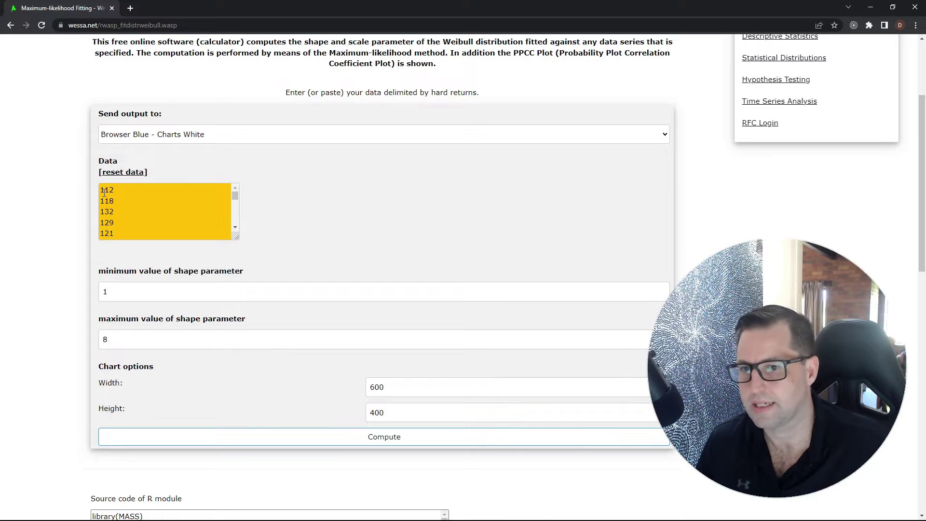
pyautogui.moveTo(104, 192); pyautogui.dragTo(110, 170)
pyautogui.click(123, 194)
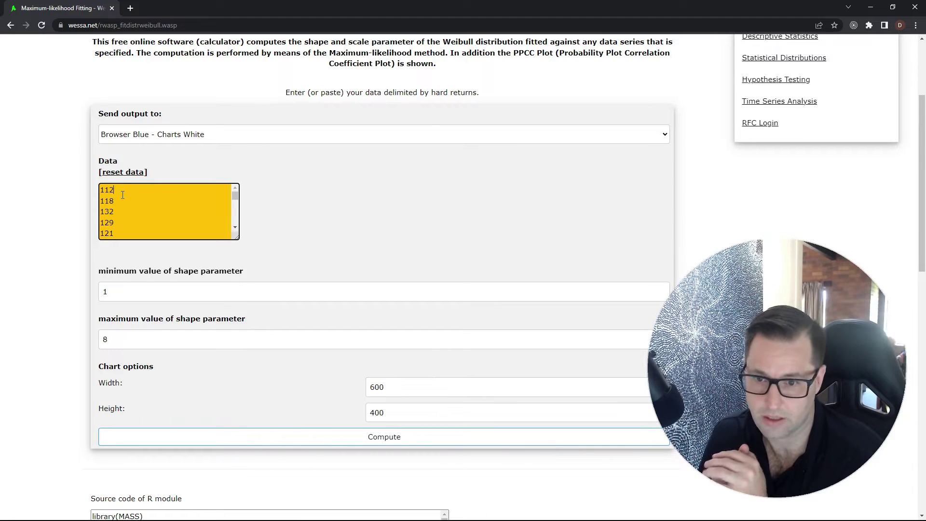
pyautogui.click(131, 297)
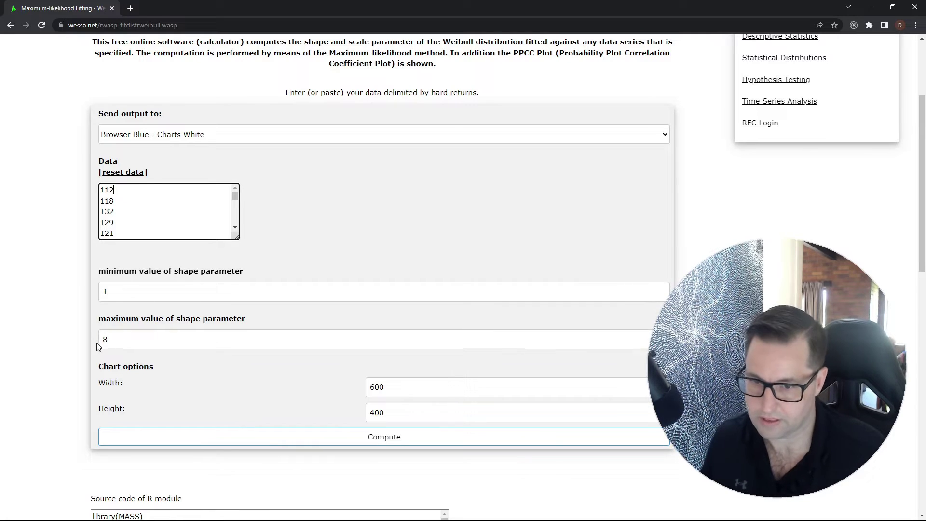
pyautogui.doubleClick(184, 339)
pyautogui.write('1')
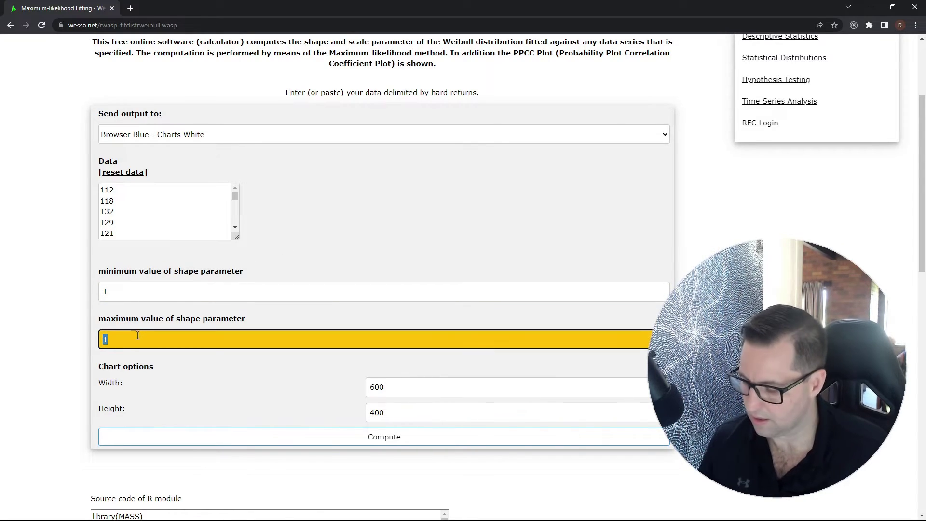
pyautogui.write('8')
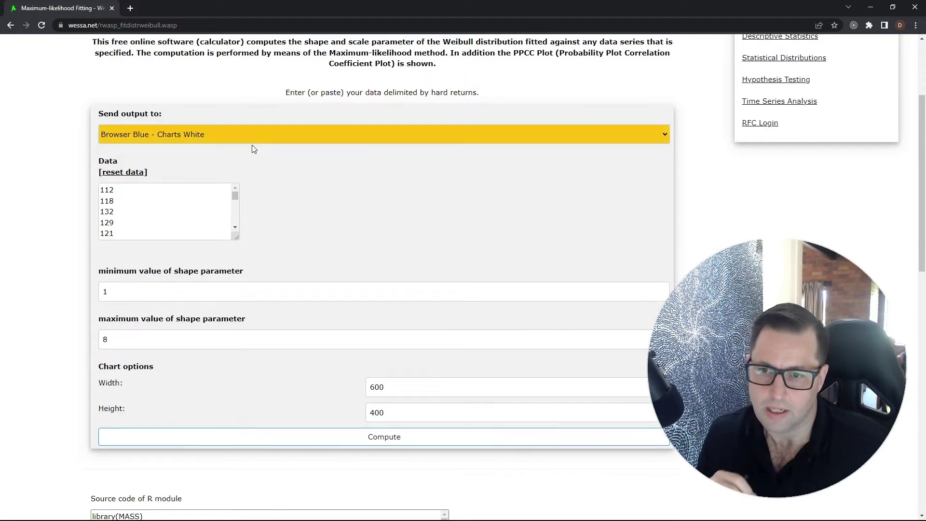
pyautogui.moveTo(201, 205); pyautogui.dragTo(139, 256)
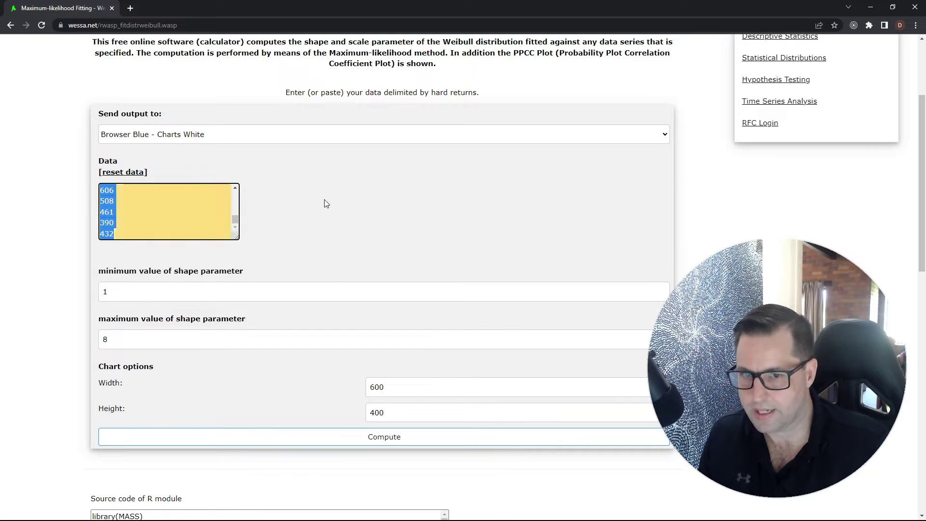
# Compute the Weibull fit and check the estimates: shape 2.5276 and scale 316.518
pyautogui.scroll(-1, 328, 245)
pyautogui.scroll(-1, 328, 244)
pyautogui.click(316, 341)
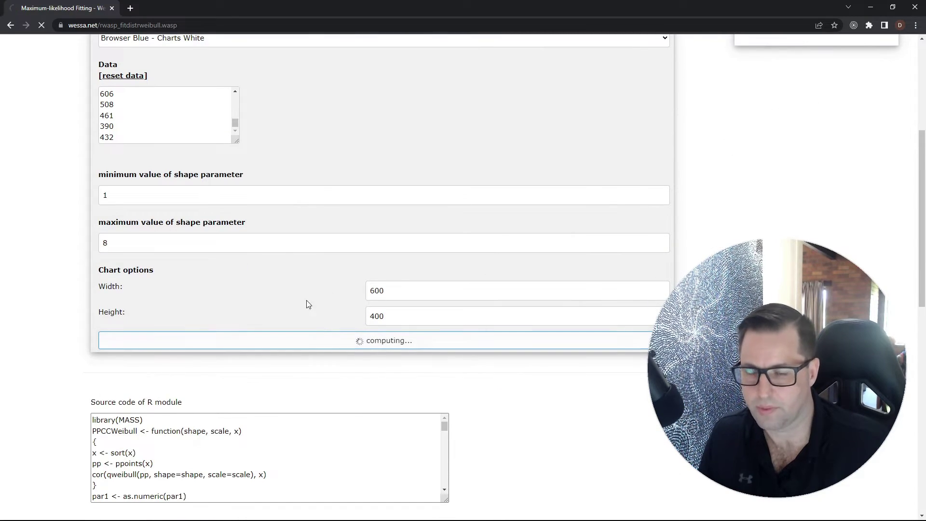
pyautogui.scroll(3, 233, 219)
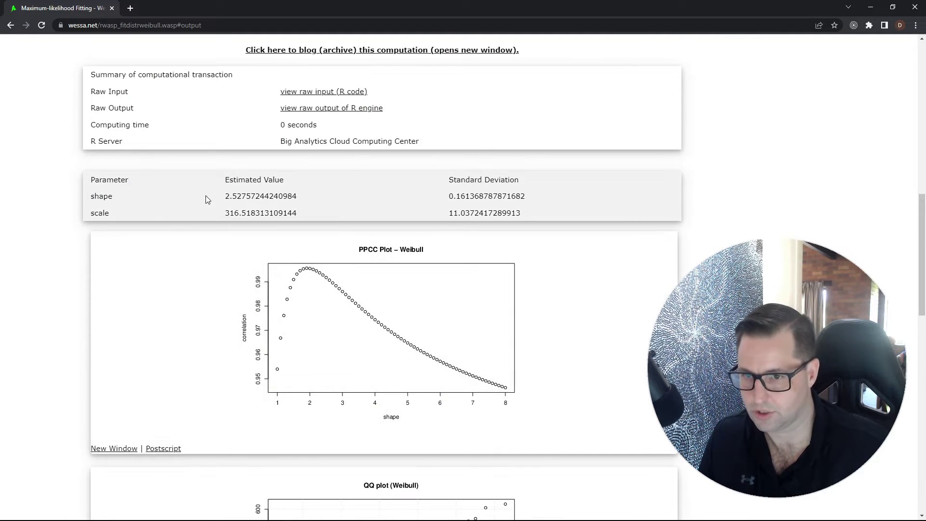
pyautogui.moveTo(232, 196); pyautogui.dragTo(283, 212)
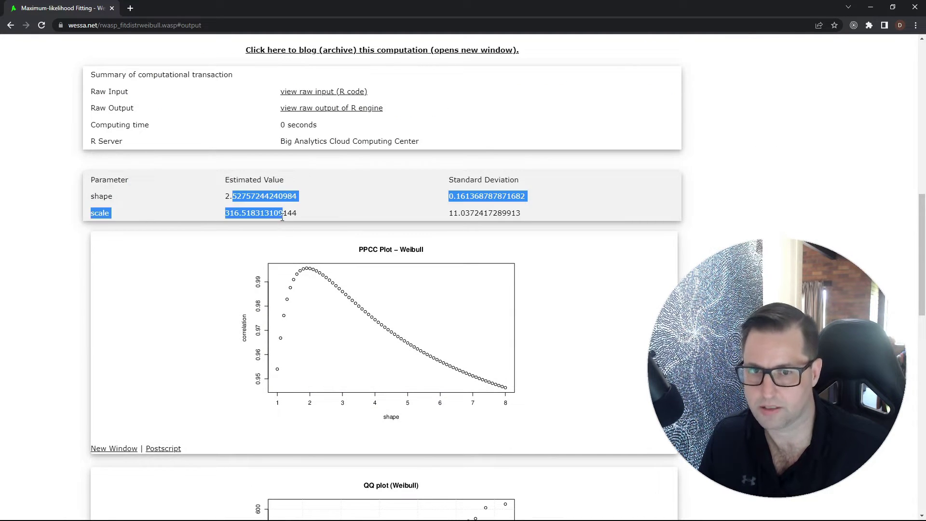
pyautogui.click(282, 217)
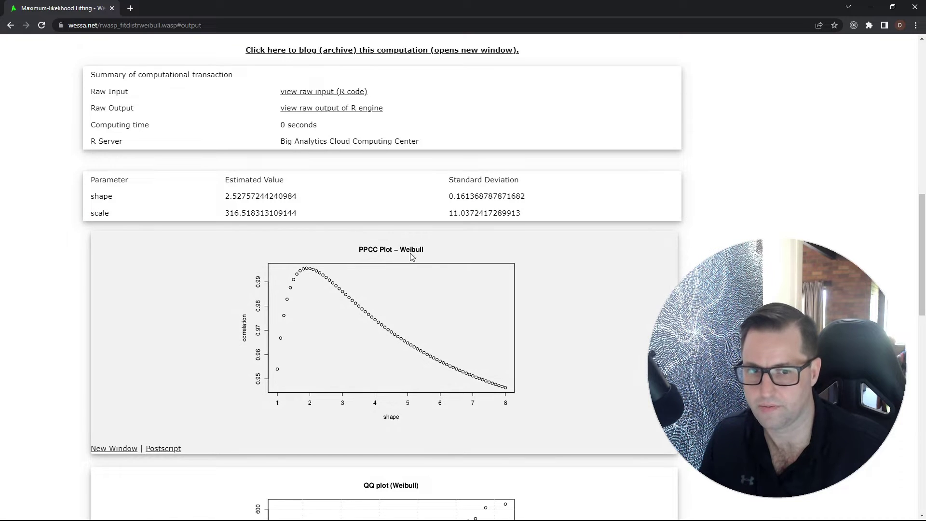
pyautogui.scroll(2, 279, 242)
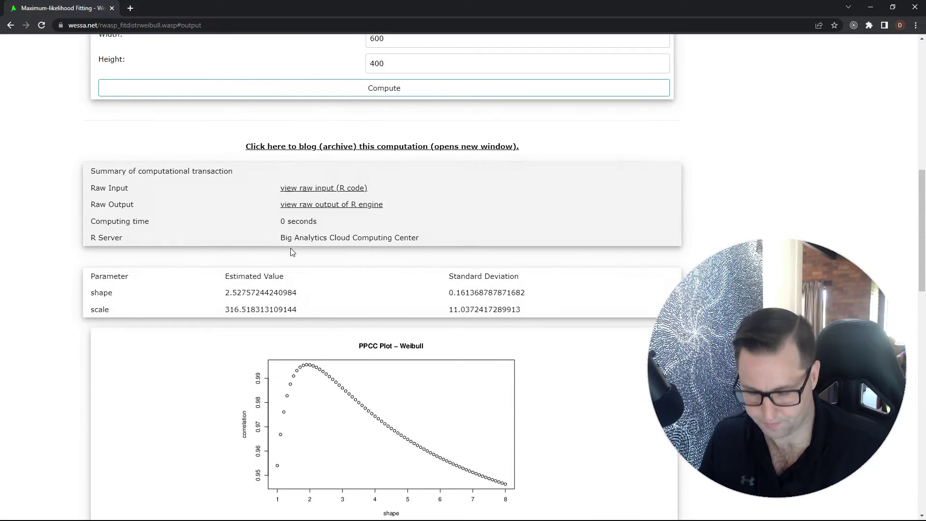
pyautogui.scroll(3, 323, 278)
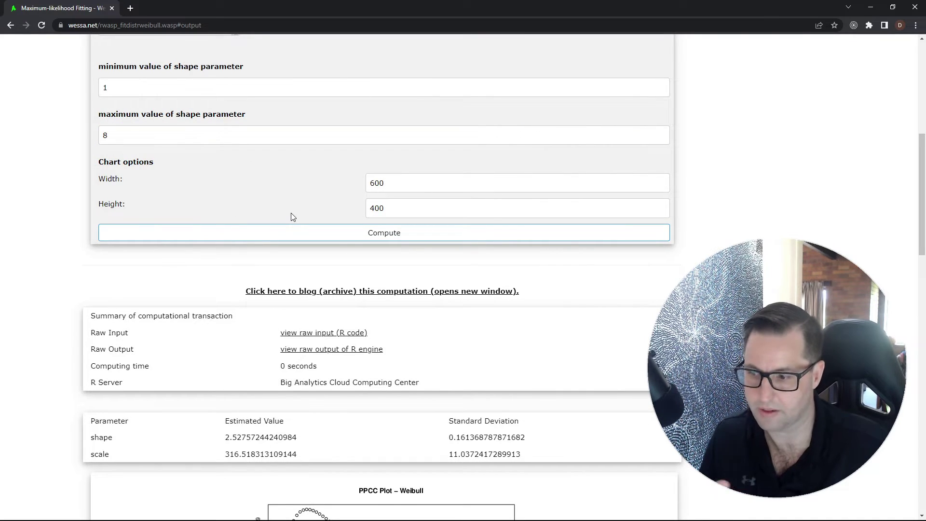
pyautogui.scroll(3, 204, 244)
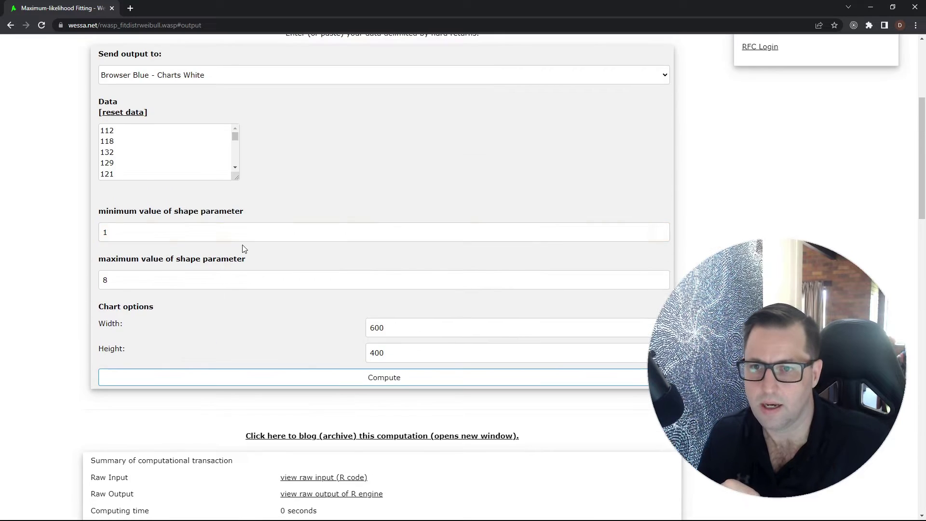
pyautogui.scroll(-6, 248, 244)
pyautogui.scroll(-1, 293, 340)
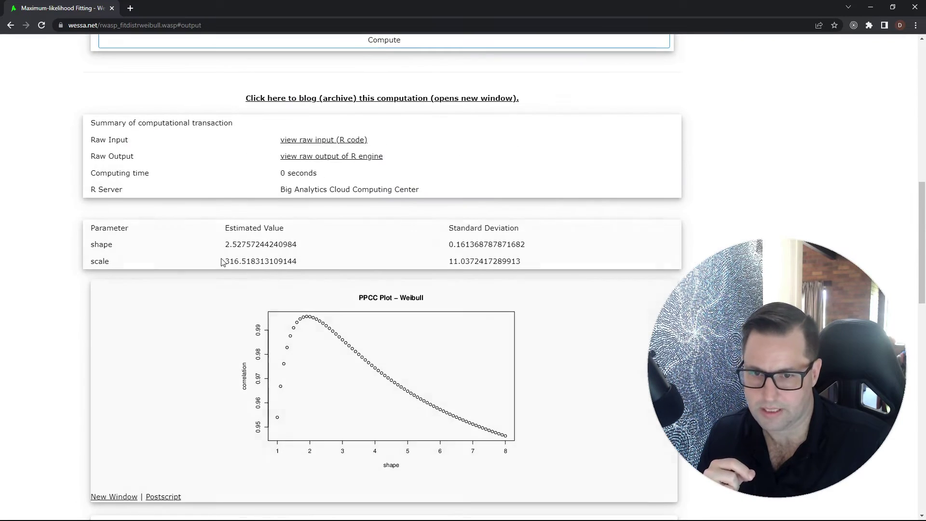
pyautogui.moveTo(226, 261); pyautogui.dragTo(241, 261)
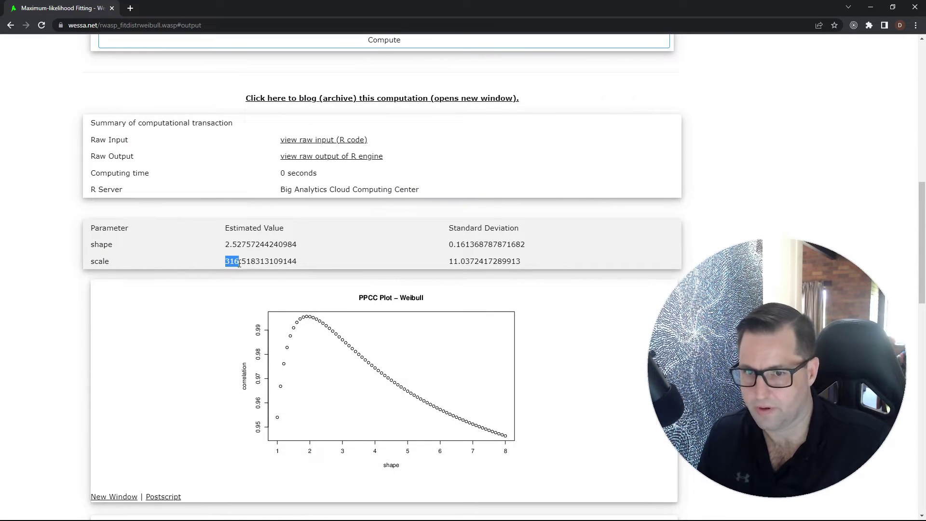
pyautogui.scroll(7, 248, 258)
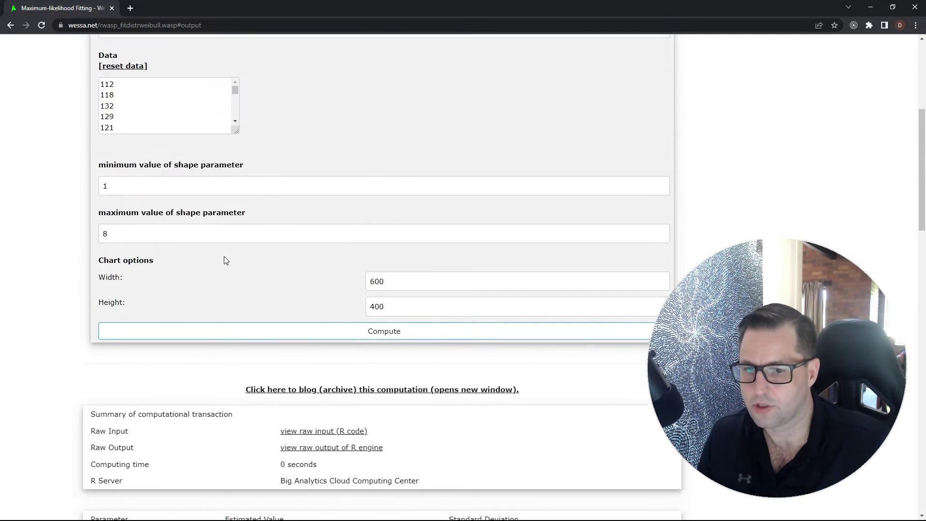
pyautogui.click(106, 126)
pyautogui.moveTo(106, 126); pyautogui.dragTo(143, 164)
pyautogui.click(320, 155)
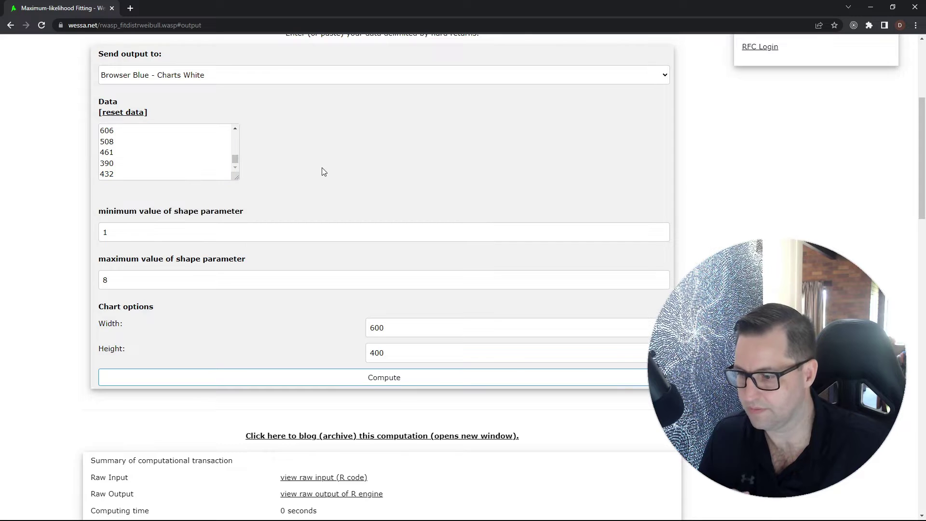
pyautogui.scroll(-4, 321, 170)
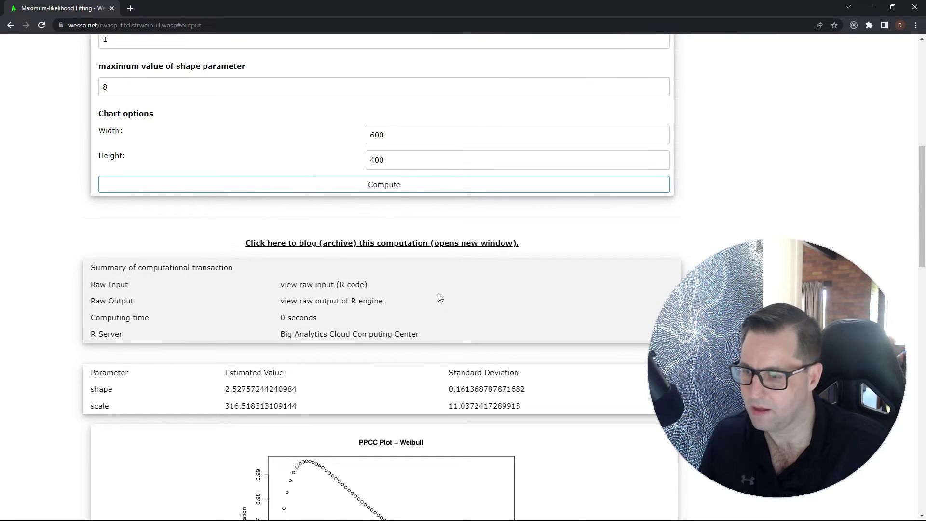
pyautogui.click(246, 192)
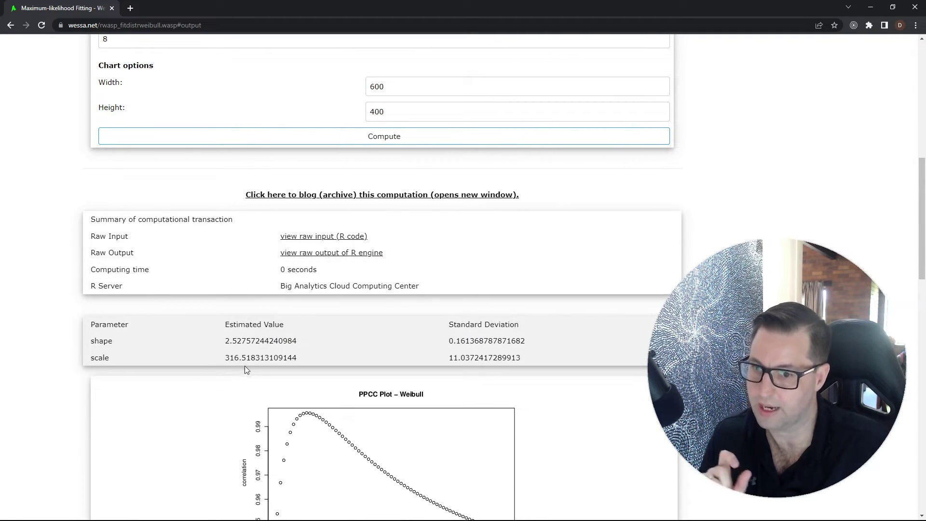
pyautogui.moveTo(102, 359); pyautogui.dragTo(79, 362)
pyautogui.click(80, 362)
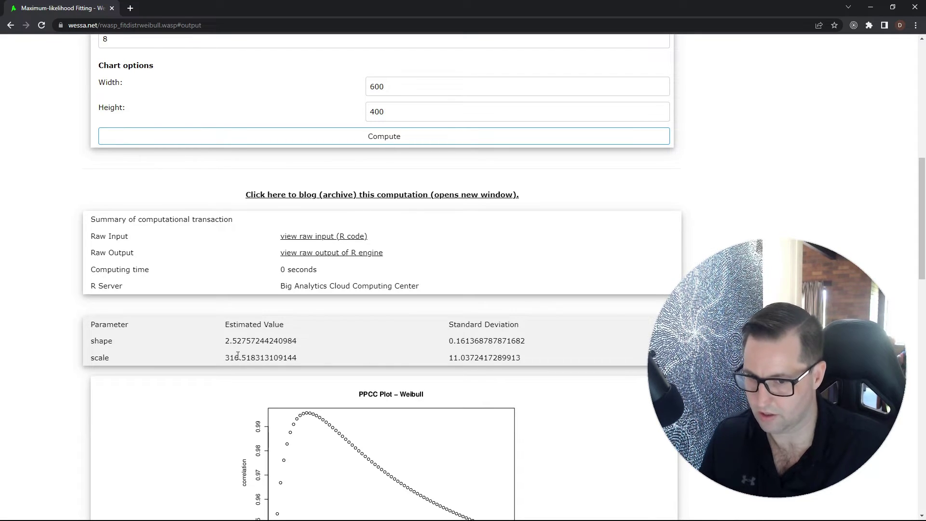
pyautogui.moveTo(225, 358); pyautogui.dragTo(296, 357)
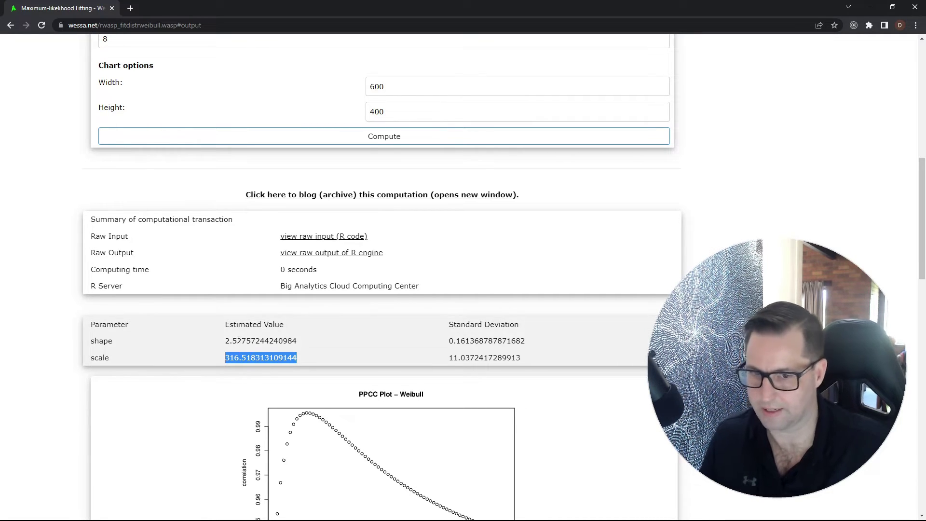
pyautogui.scroll(1, 242, 346)
pyautogui.click(231, 376)
pyautogui.scroll(-2, 227, 242)
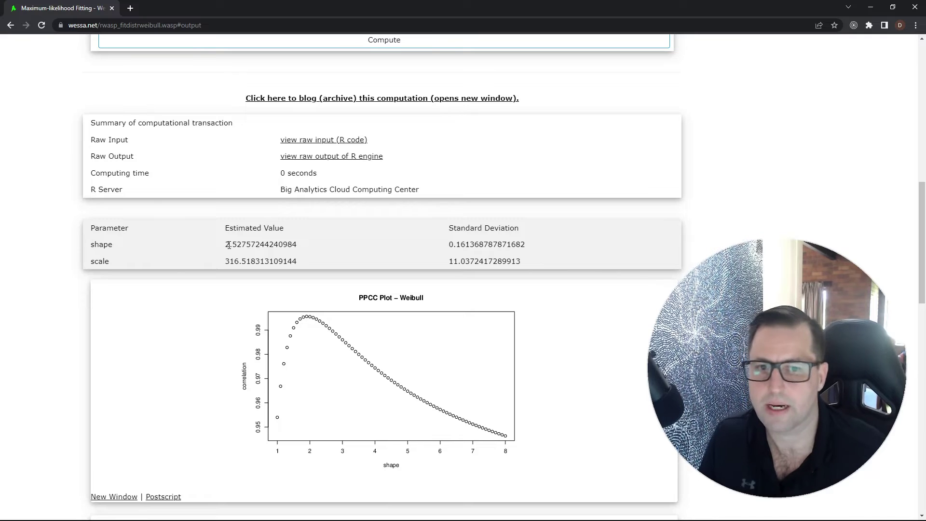
pyautogui.scroll(-1, 357, 355)
pyautogui.scroll(3, 290, 338)
pyautogui.scroll(-1, 283, 314)
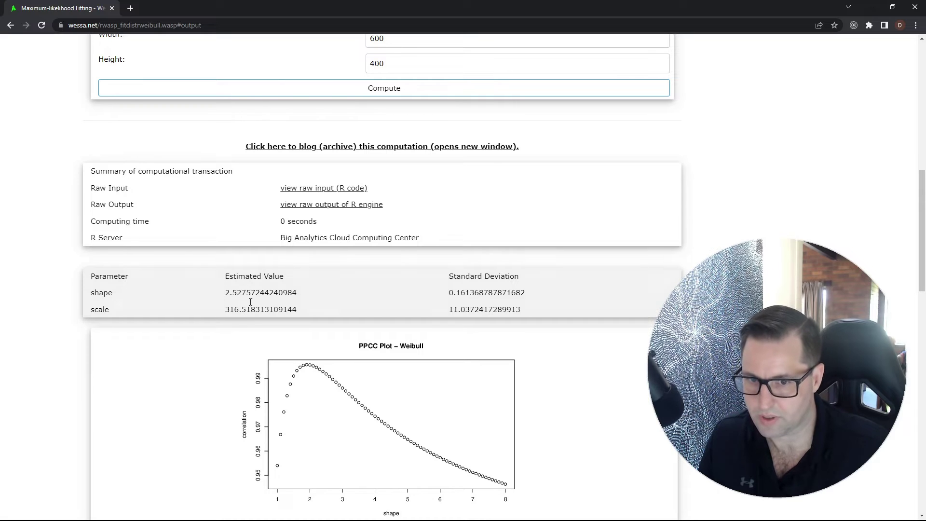
pyautogui.scroll(-5, 302, 438)
pyautogui.scroll(1, 316, 410)
pyautogui.scroll(3, 300, 366)
pyautogui.scroll(5, 282, 330)
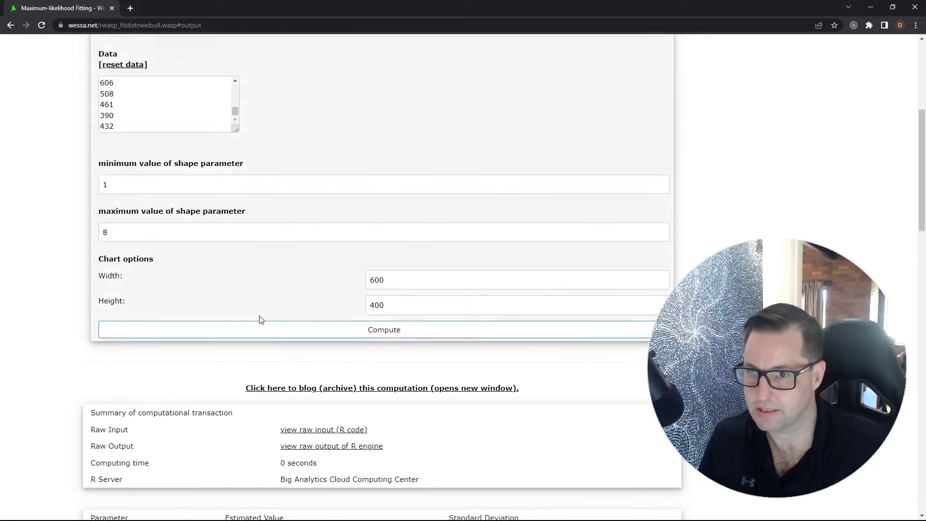
pyautogui.scroll(3, 255, 318)
pyautogui.moveTo(110, 227); pyautogui.dragTo(116, 272)
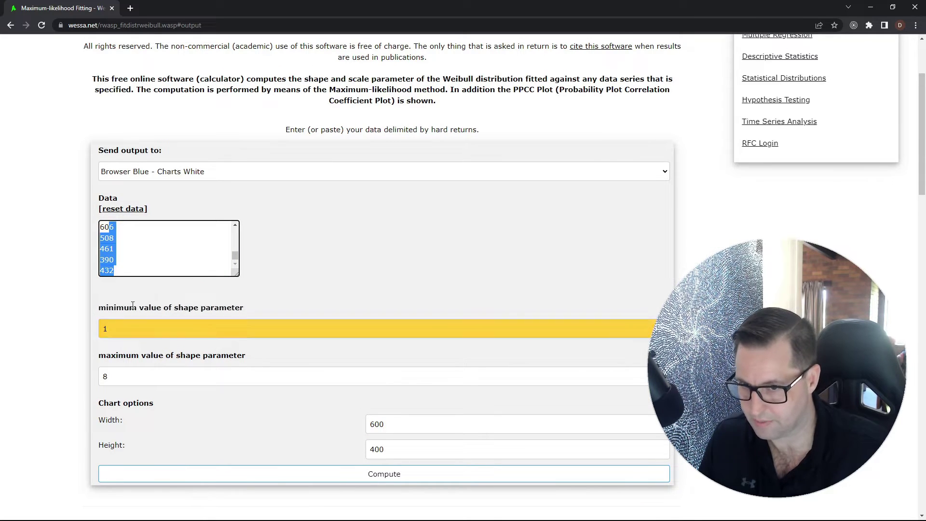
pyautogui.scroll(-9, 227, 305)
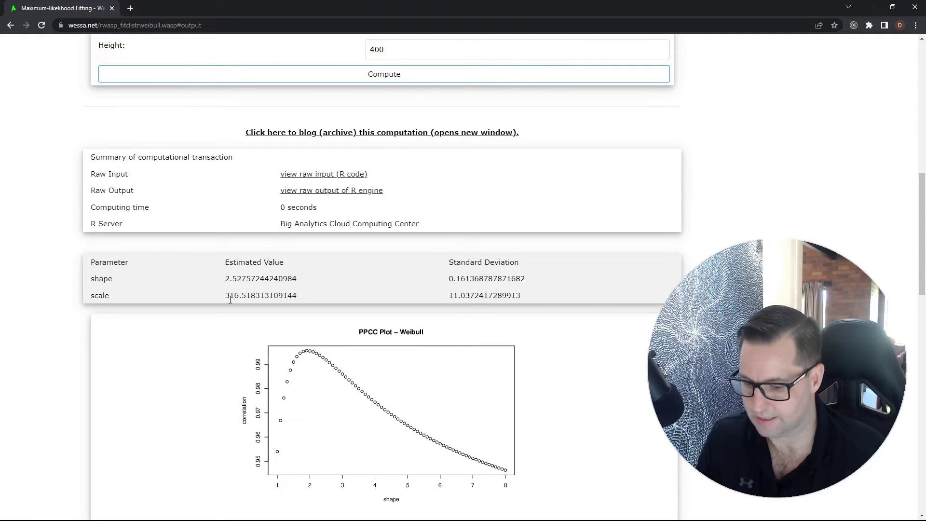
pyautogui.scroll(3, 230, 300)
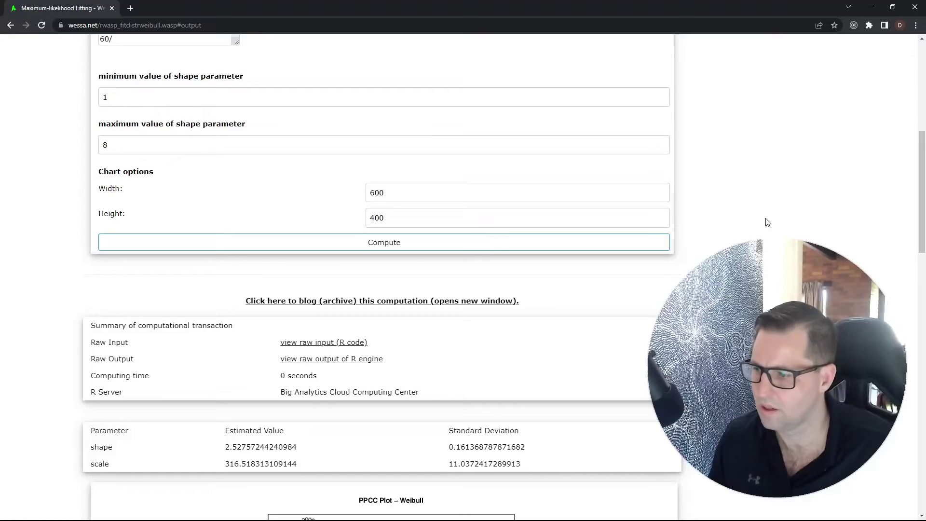
pyautogui.scroll(7, 757, 215)
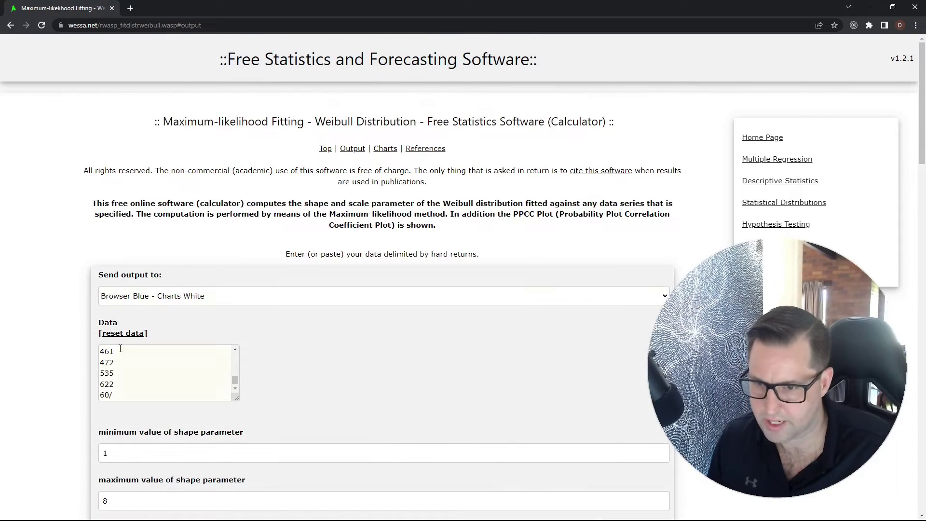
pyautogui.moveTo(102, 351)
pyautogui.mouseDown()
pyautogui.moveTo(132, 394)
pyautogui.moveTo(103, 351)
pyautogui.mouseUp()
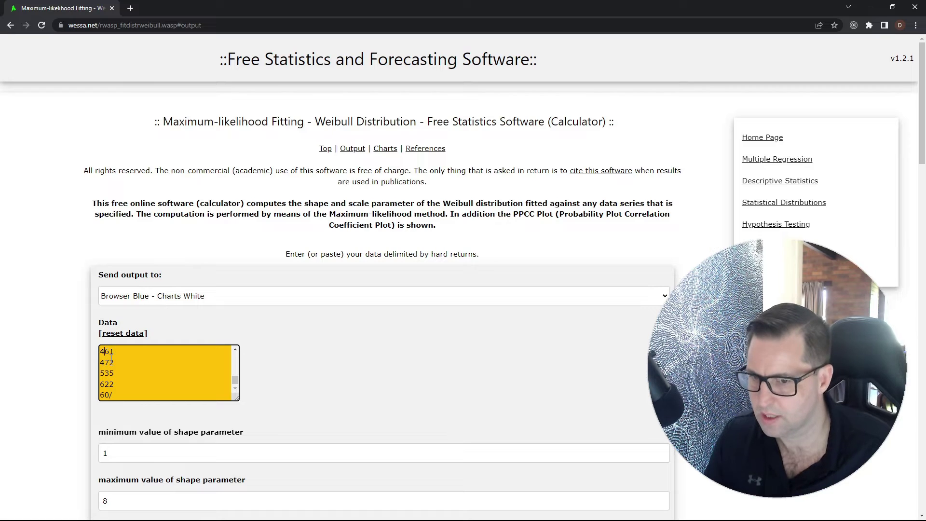
pyautogui.moveTo(111, 357); pyautogui.dragTo(116, 360)
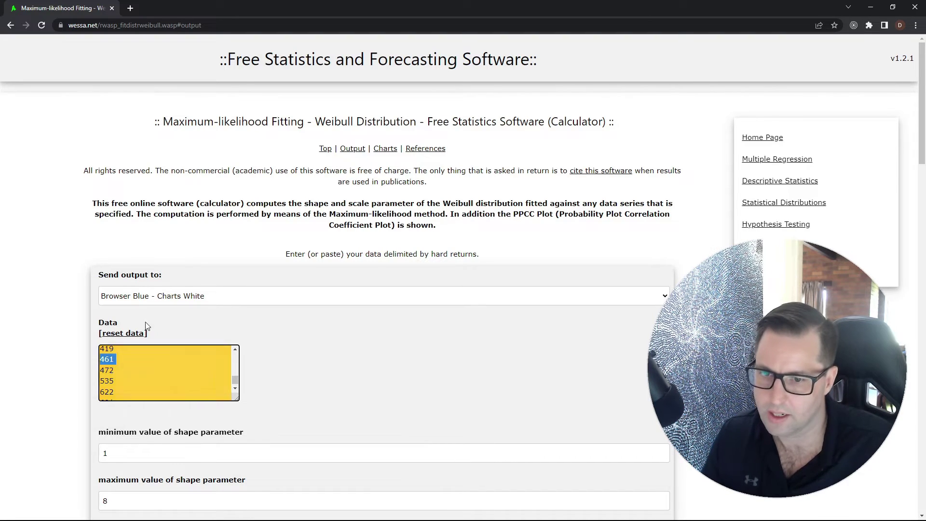
pyautogui.click(102, 359)
pyautogui.moveTo(102, 359); pyautogui.dragTo(126, 362)
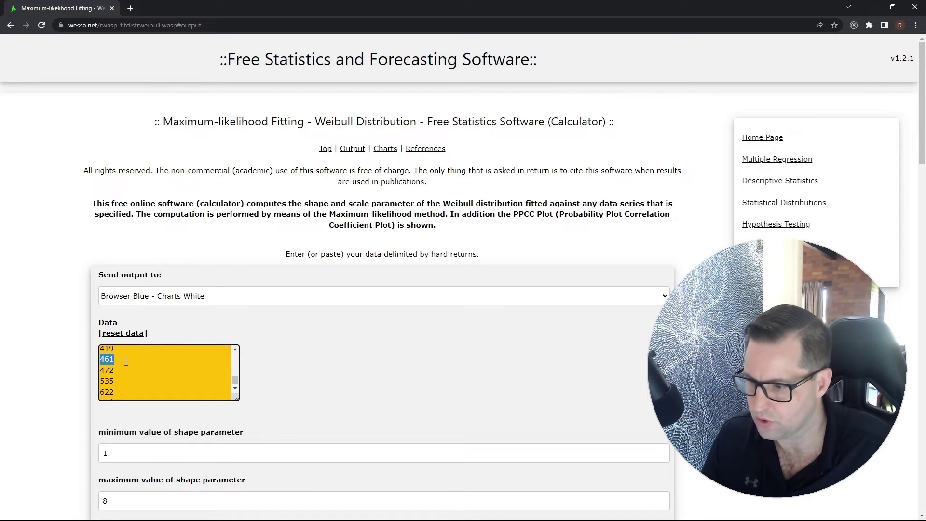
pyautogui.scroll(-2, 115, 359)
pyautogui.scroll(-6, 346, 408)
pyautogui.scroll(7, 262, 388)
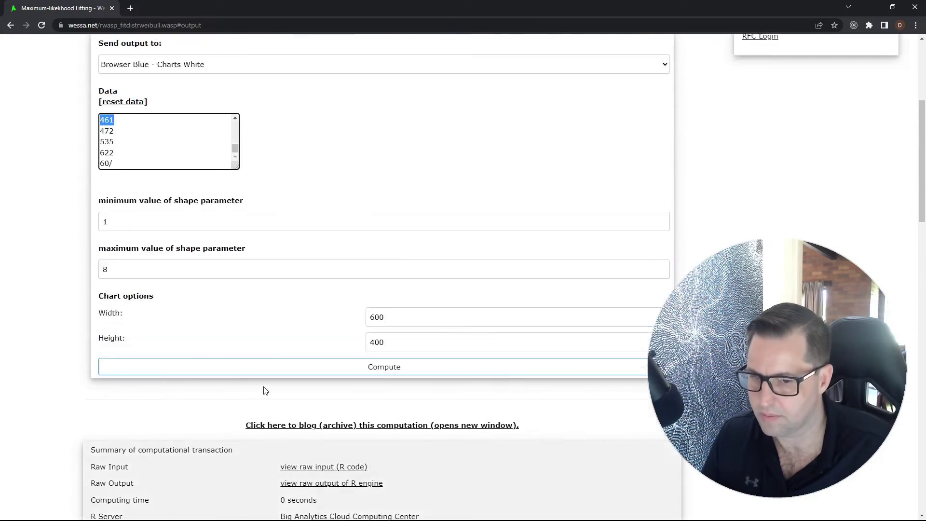
pyautogui.moveTo(145, 381); pyautogui.dragTo(124, 357)
pyautogui.scroll(-1, 145, 390)
pyautogui.scroll(-5, 329, 428)
pyautogui.scroll(-6, 329, 428)
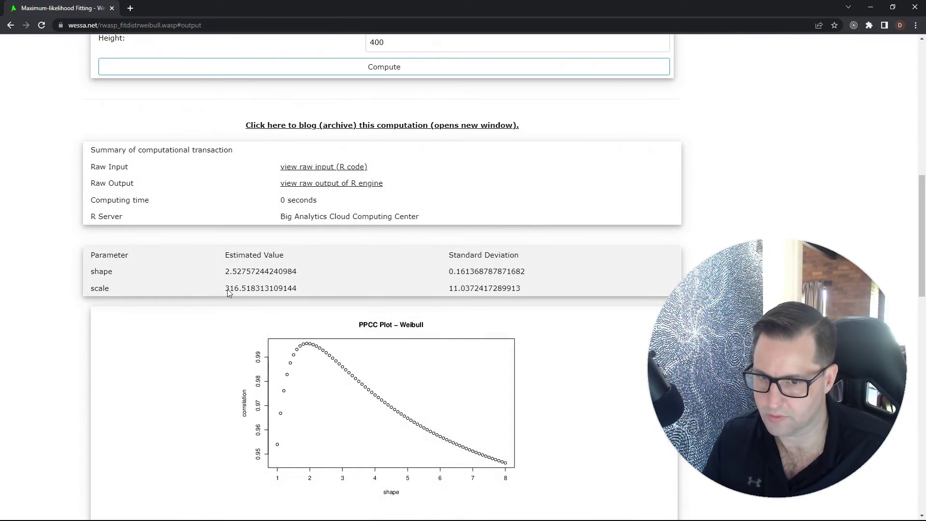
pyautogui.moveTo(225, 288); pyautogui.dragTo(239, 292)
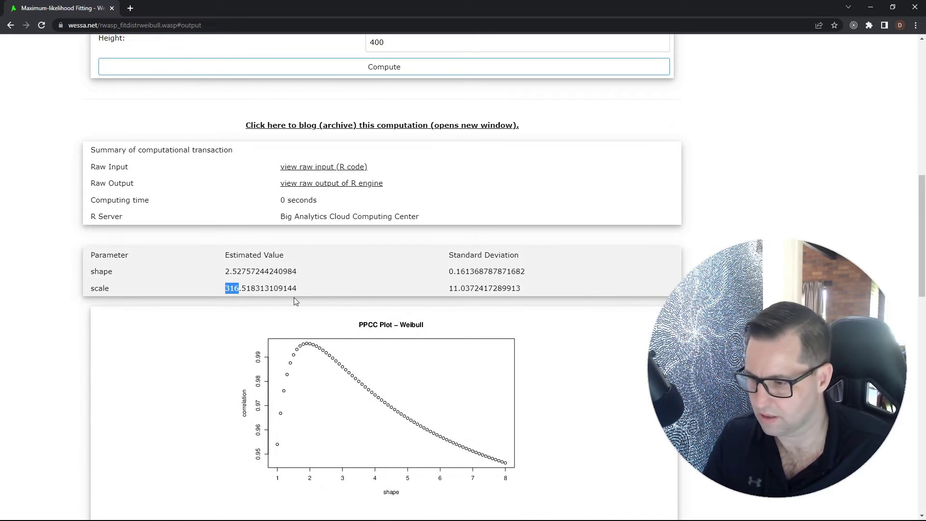
pyautogui.scroll(9, 320, 300)
pyautogui.click(134, 298)
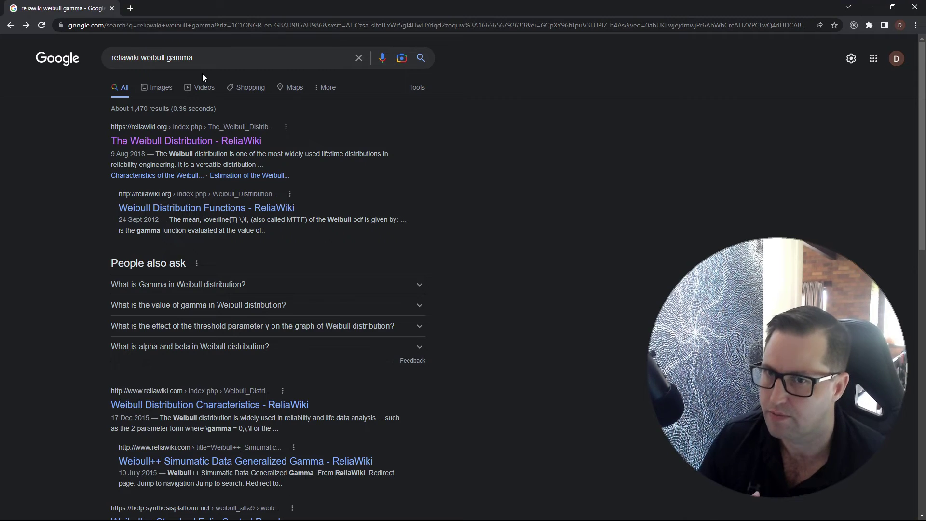
# Open ReliaWiki's The Weibull Distribution page and find the Mean or MTTF section
pyautogui.click(176, 148)
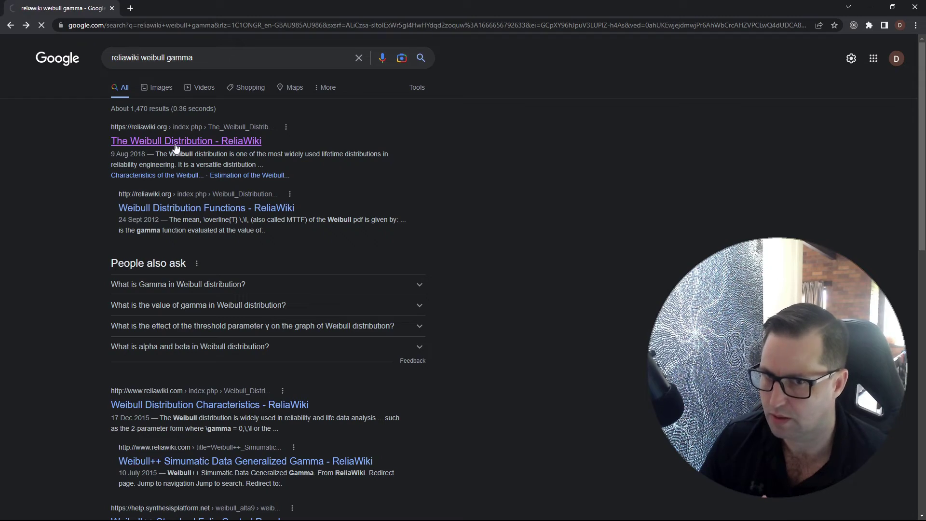
pyautogui.scroll(-1, 288, 240)
pyautogui.scroll(-6, 288, 240)
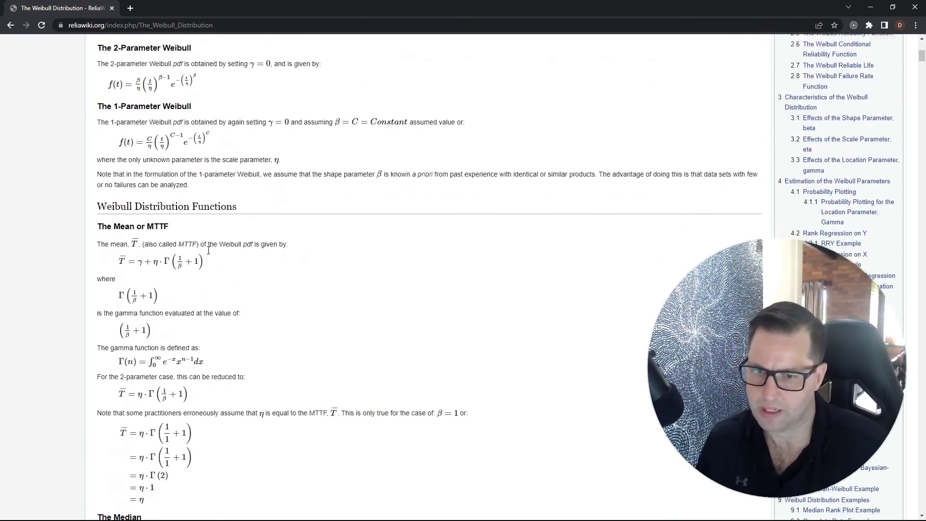
pyautogui.scroll(-1, 208, 250)
pyautogui.moveTo(96, 158); pyautogui.dragTo(256, 164)
pyautogui.click(257, 166)
pyautogui.scroll(-1, 179, 159)
pyautogui.moveTo(107, 130); pyautogui.dragTo(169, 130)
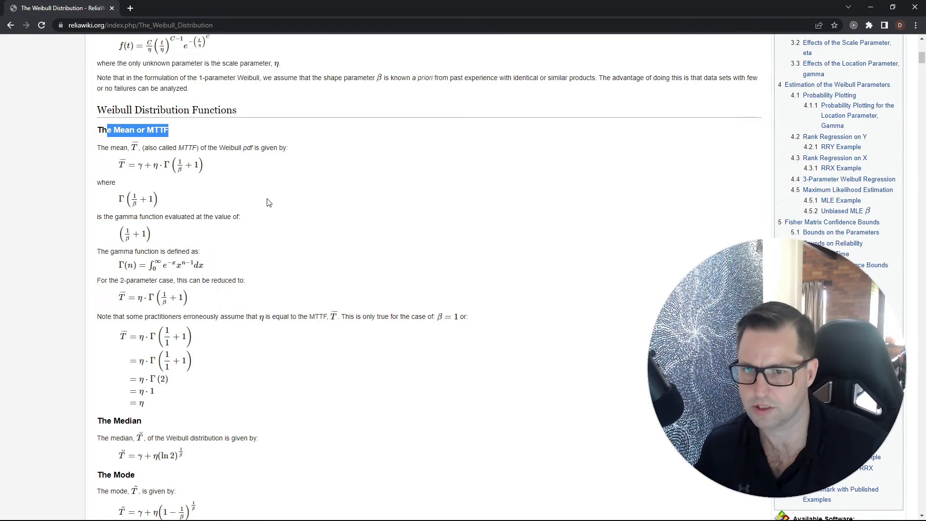
pyautogui.scroll(-1, 183, 118)
# Highlight Γ in the mean derivation lines and the note that η equals MTTF only when β is 1
pyautogui.doubleClick(166, 116)
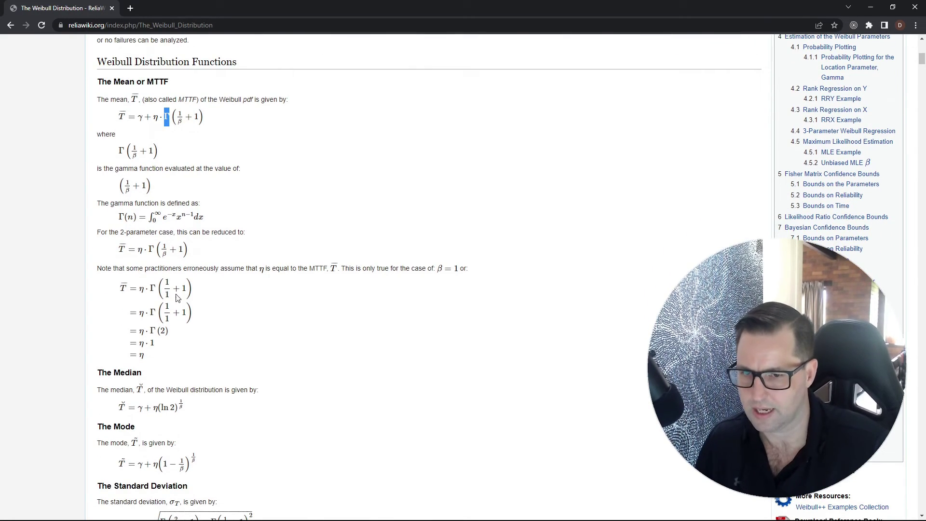
pyautogui.doubleClick(153, 288)
pyautogui.doubleClick(153, 312)
pyautogui.click(153, 332)
pyautogui.doubleClick(152, 331)
pyautogui.click(151, 357)
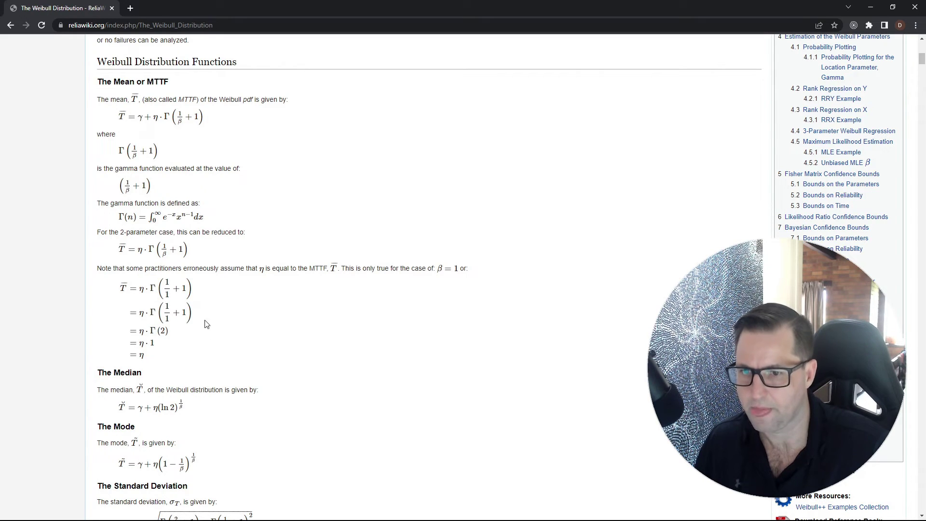
pyautogui.moveTo(97, 266); pyautogui.dragTo(216, 306)
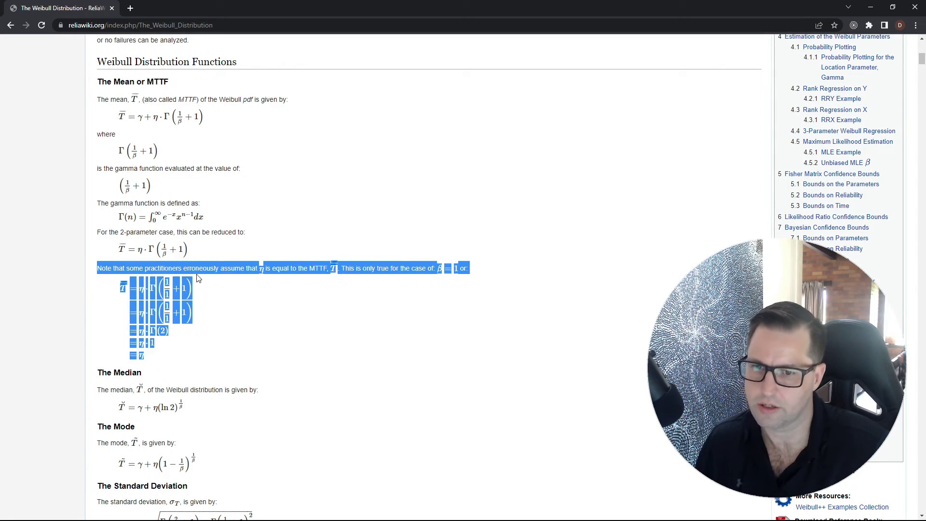
pyautogui.click(135, 262)
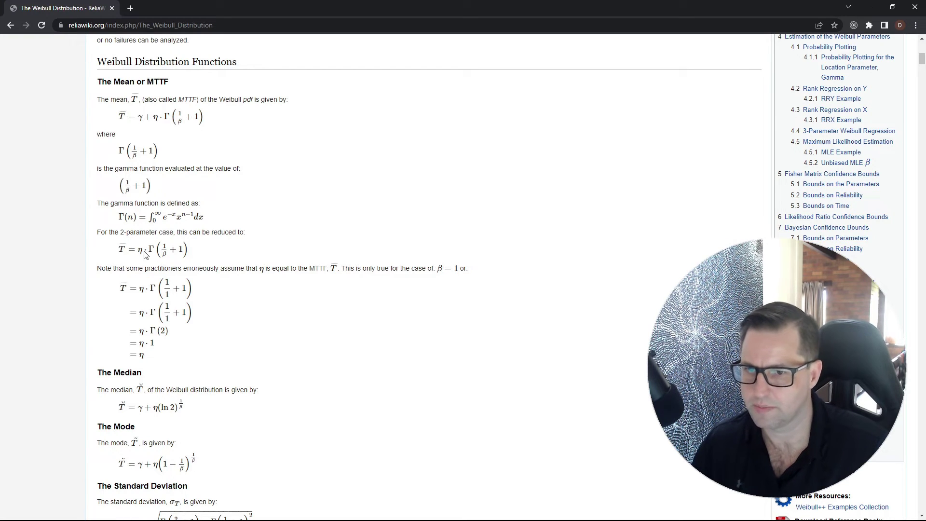
# Highlight T̄, η, Γ and β in the 2-parameter formula T̄ = η·Γ(1/β+1)
pyautogui.doubleClick(140, 251)
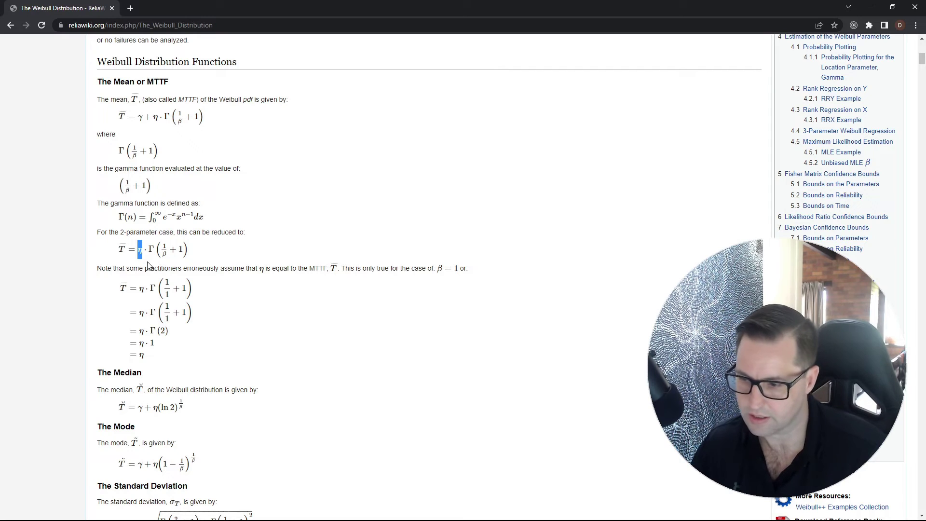
pyautogui.doubleClick(119, 251)
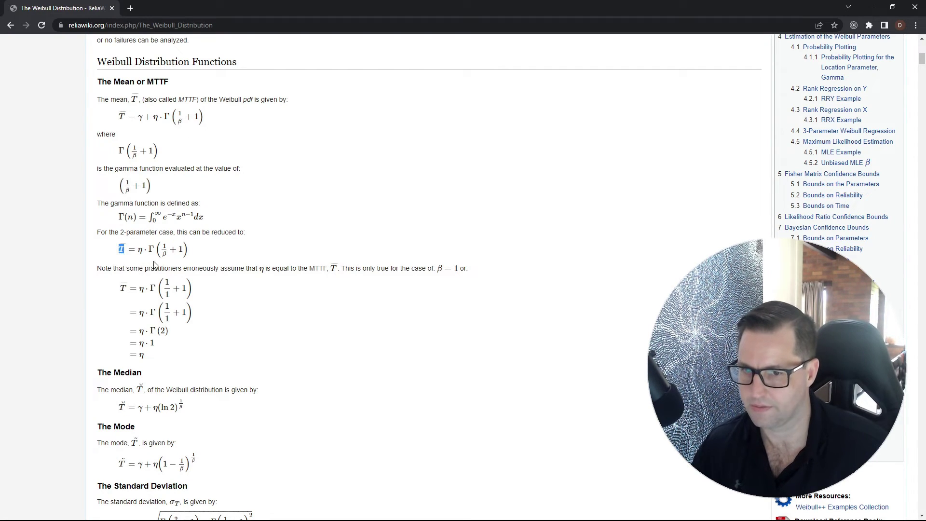
pyautogui.moveTo(111, 232); pyautogui.dragTo(155, 232)
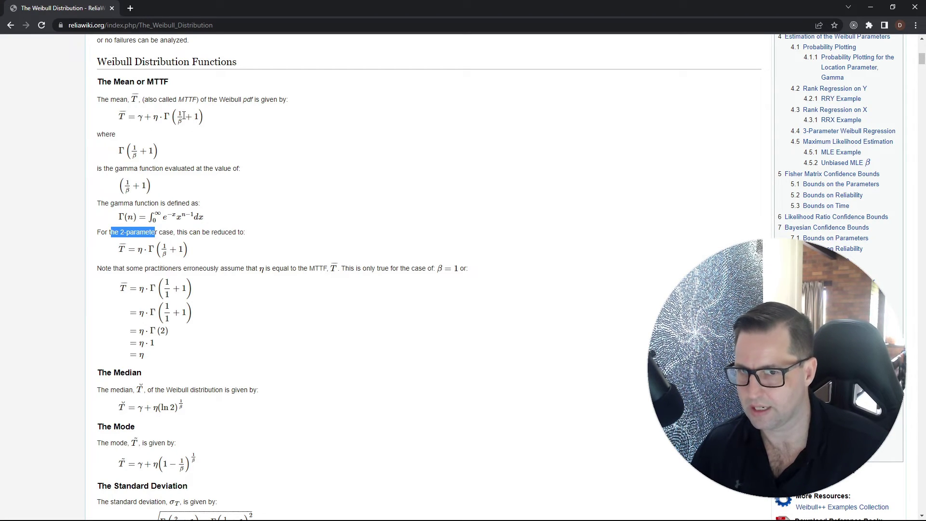
pyautogui.moveTo(163, 117); pyautogui.dragTo(114, 120)
pyautogui.click(292, 256)
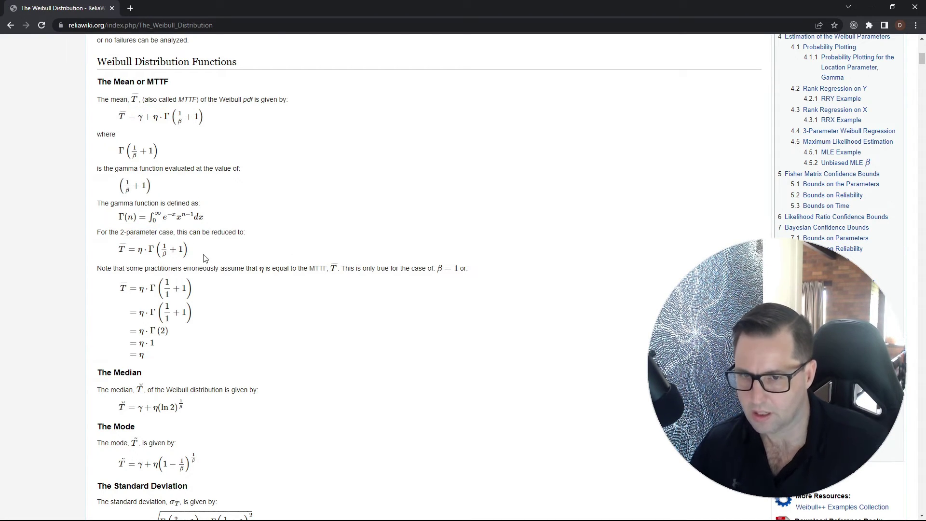
pyautogui.doubleClick(151, 249)
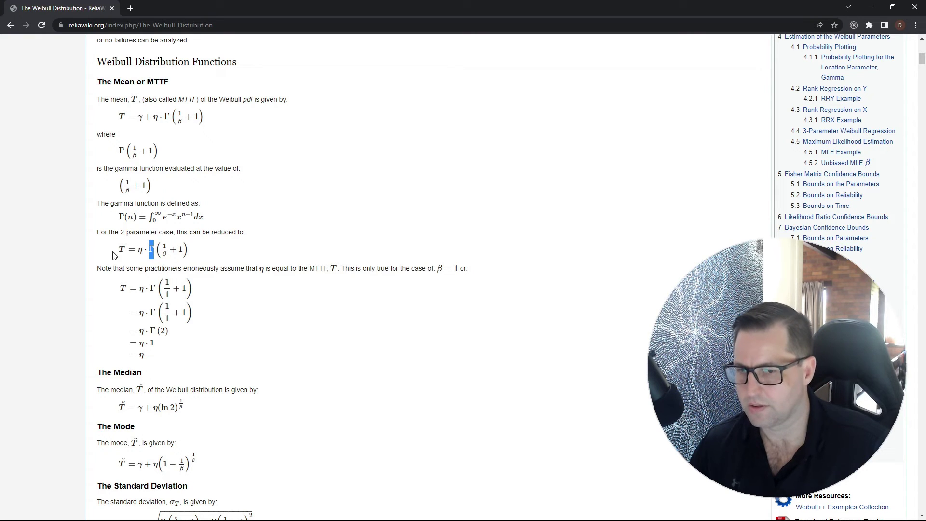
pyautogui.doubleClick(140, 249)
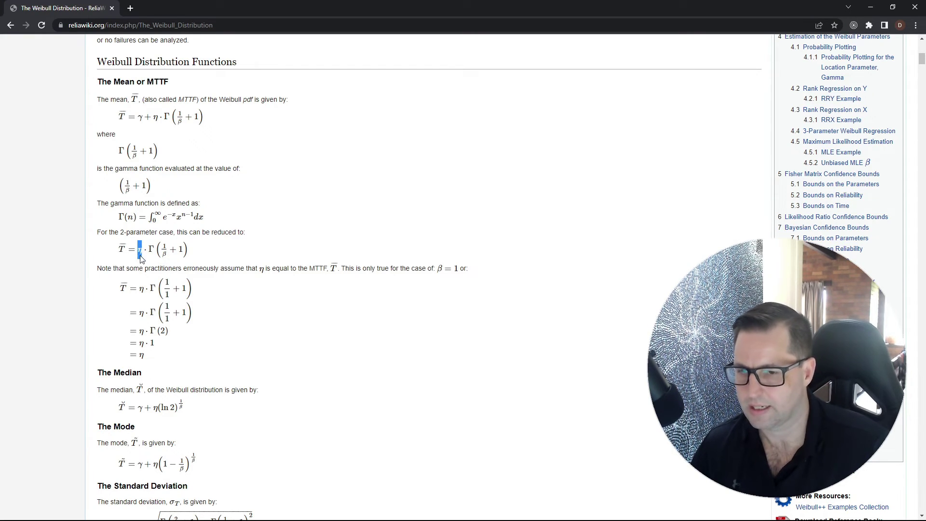
pyautogui.doubleClick(121, 249)
pyautogui.doubleClick(164, 254)
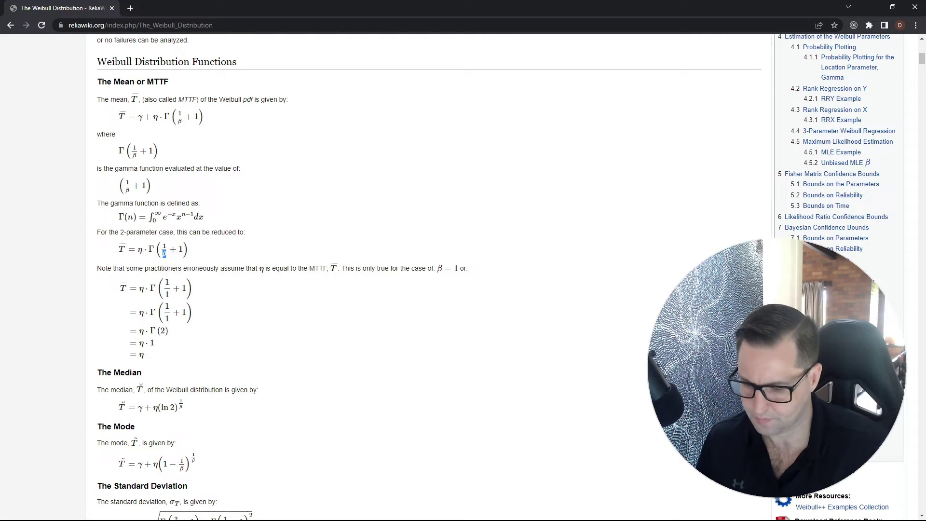
pyautogui.press('alt')
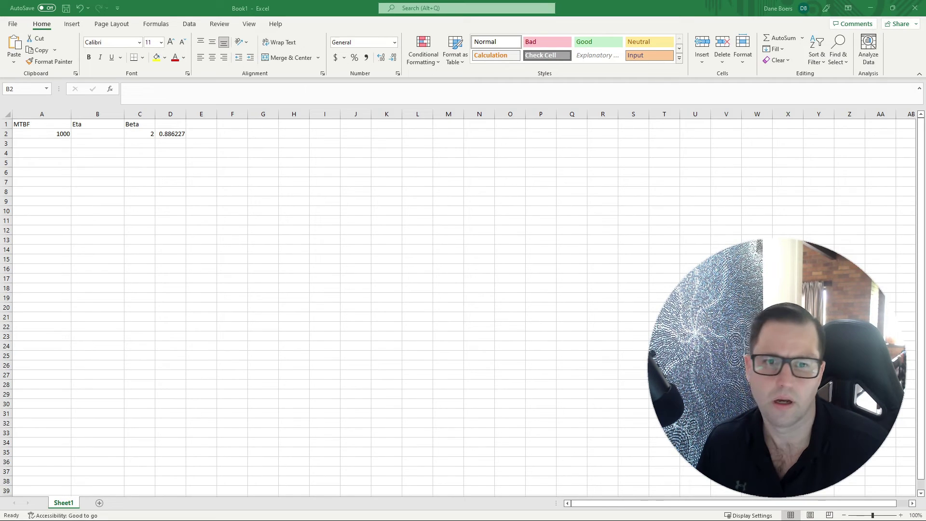
# Mark Eta as unknown by entering '?' in cell B2
pyautogui.click(41, 134)
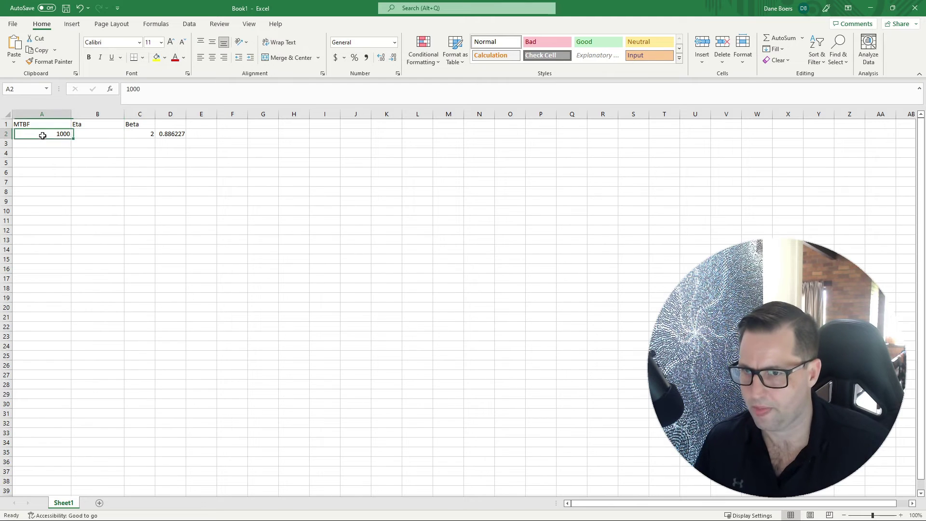
pyautogui.click(45, 125)
pyautogui.moveTo(45, 125); pyautogui.dragTo(153, 124)
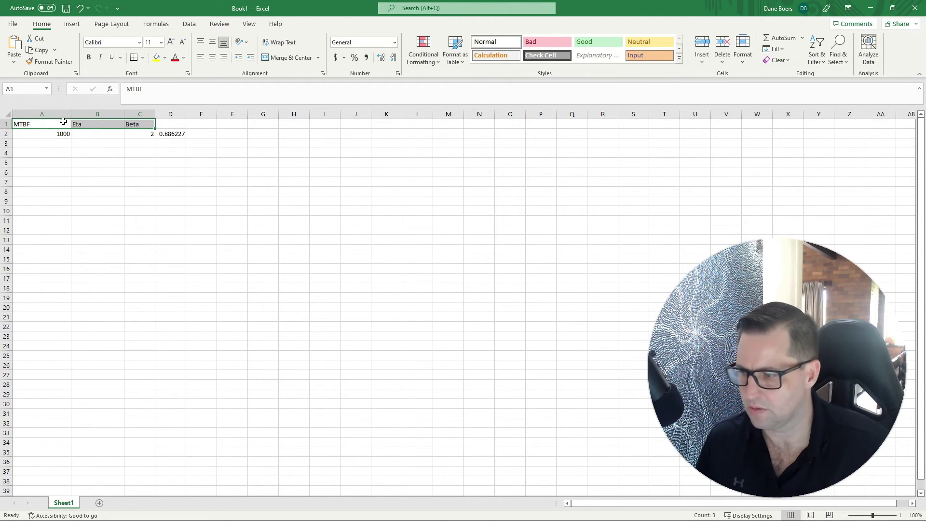
pyautogui.keyDown('ctrl'); pyautogui.scroll(13, 129, 199); pyautogui.keyUp('ctrl')
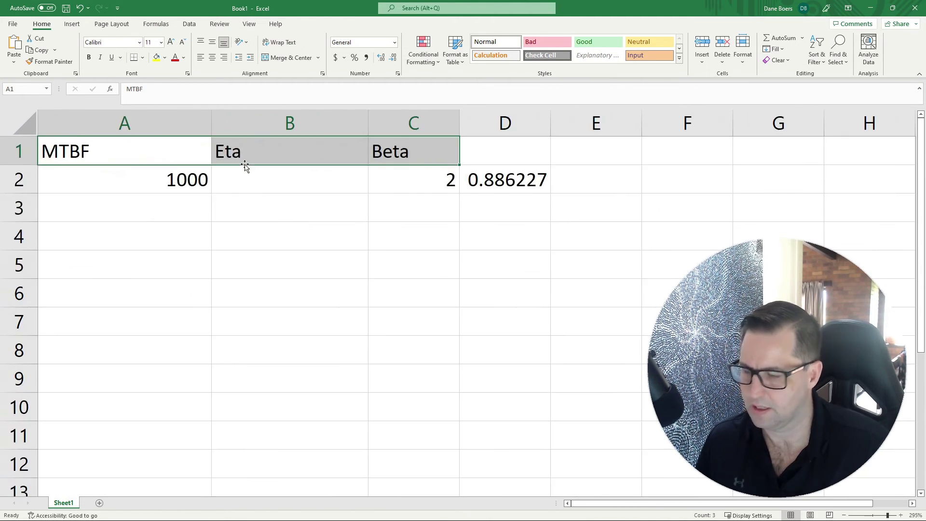
pyautogui.click(143, 178)
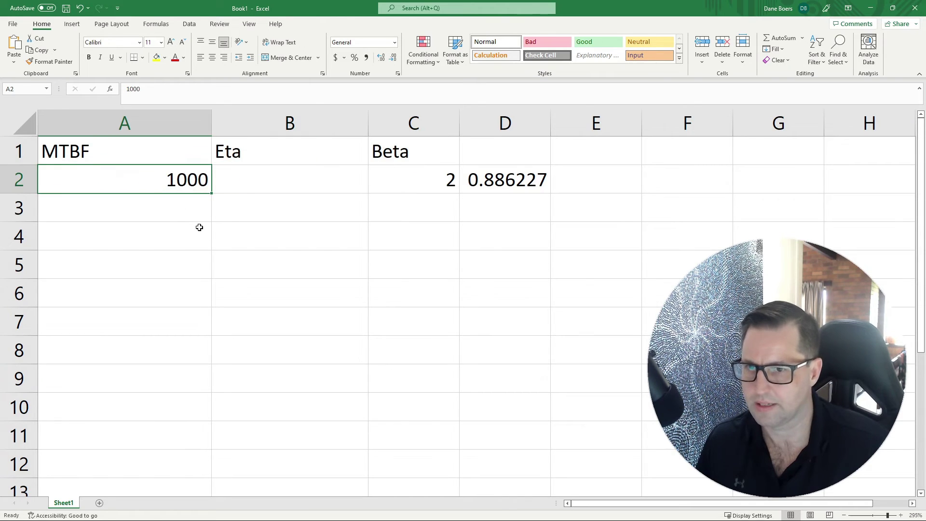
pyautogui.click(274, 184)
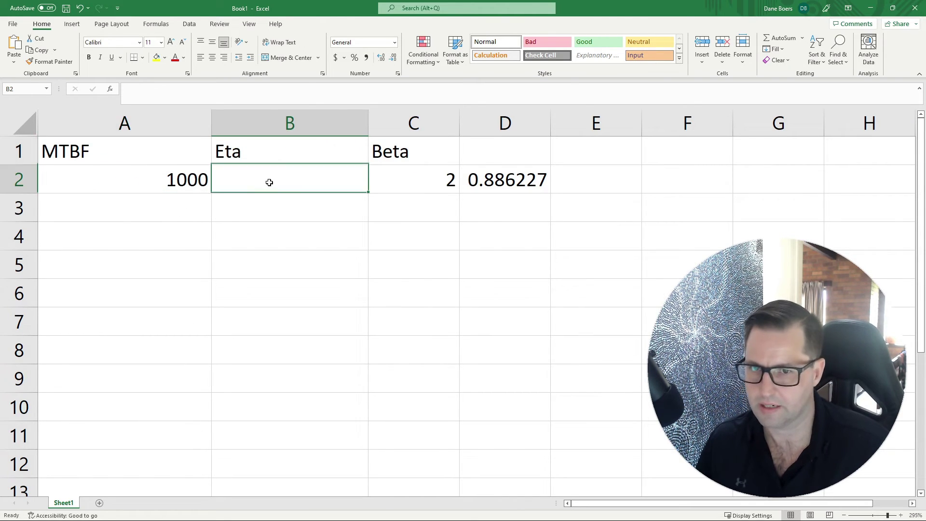
pyautogui.write('?')
pyautogui.press('Return')
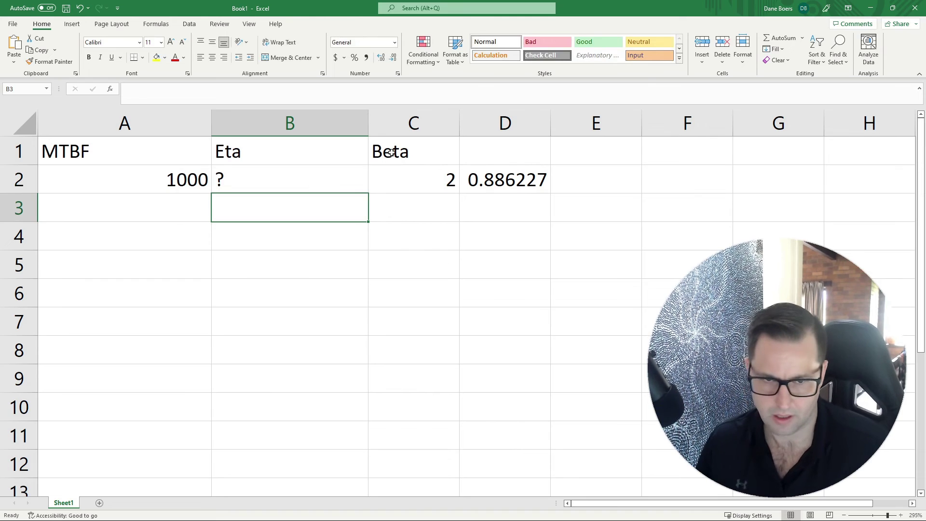
# Change the Beta value in C2 from 2 to 3
pyautogui.click(392, 153)
pyautogui.click(409, 180)
pyautogui.write('3')
pyautogui.press('Return')
# Cancel an accidental change to D2's gamma formula and reopen it for editing
pyautogui.click(504, 179)
pyautogui.moveTo(182, 89); pyautogui.dragTo(120, 91)
pyautogui.click(125, 123)
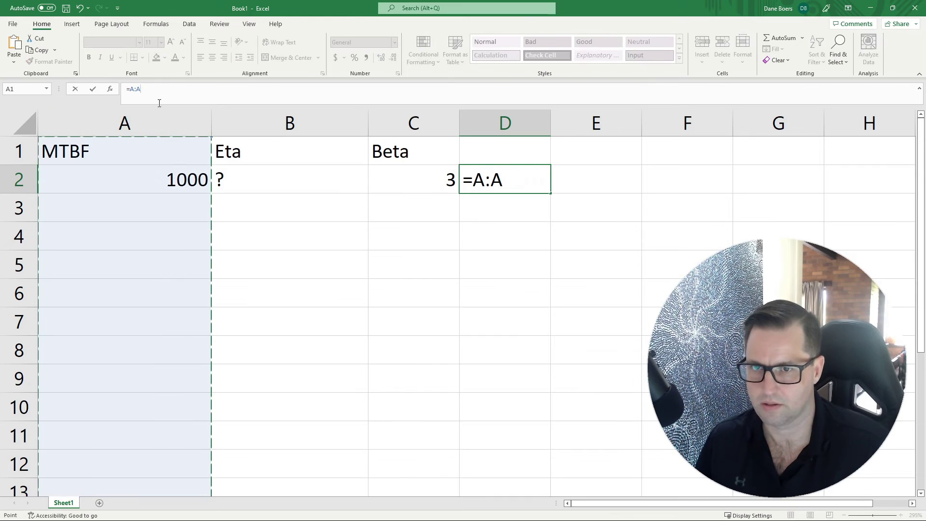
pyautogui.press('Escape')
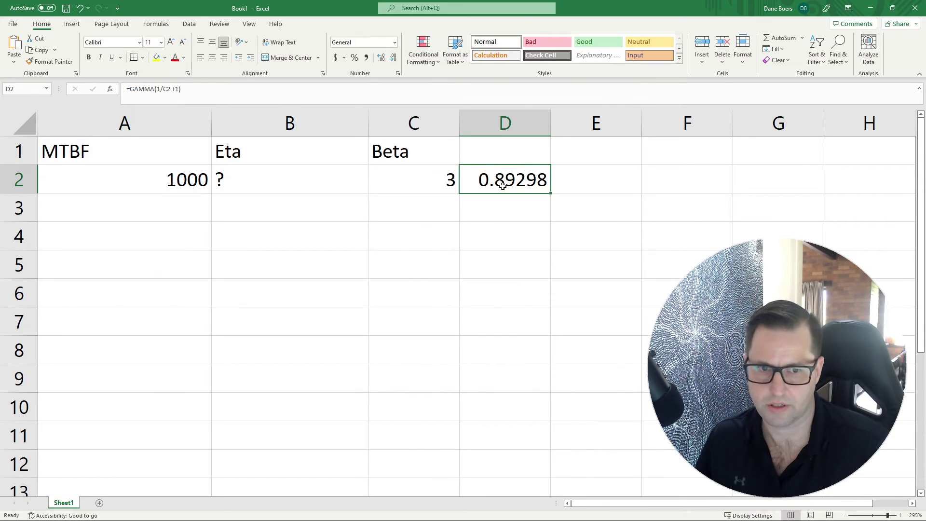
pyautogui.click(141, 89)
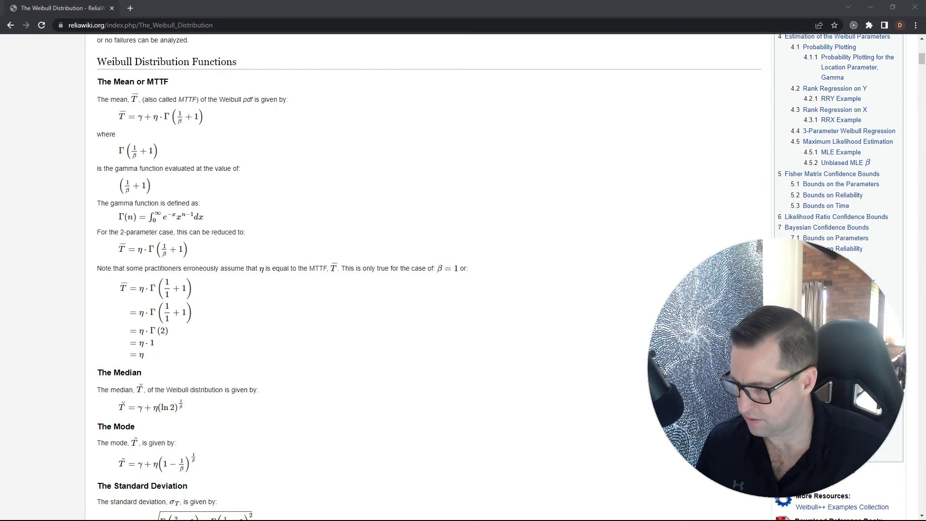
# Remove the stray C21 reference so D2 reads =GAMMA(1/C2 +1), giving 0.89298
pyautogui.hotkey('alt', 'Tab')
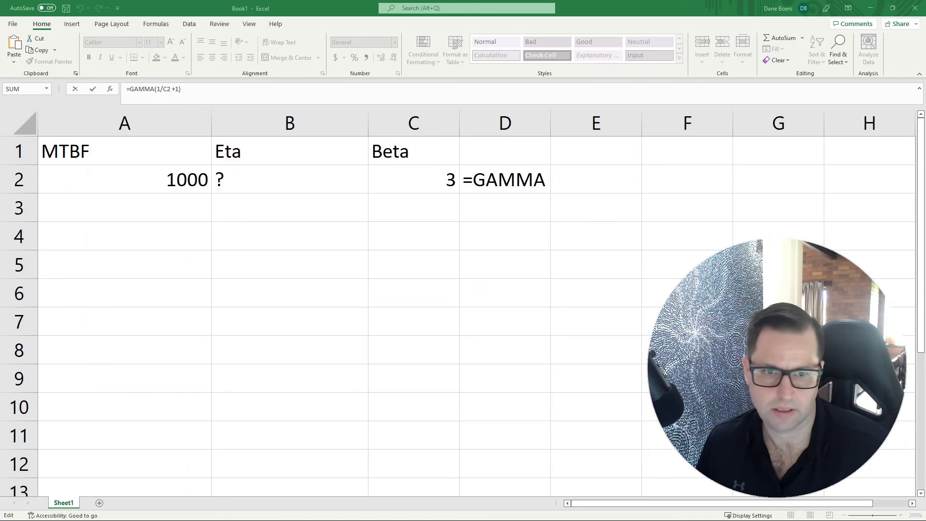
pyautogui.click(156, 90)
pyautogui.press('Left')
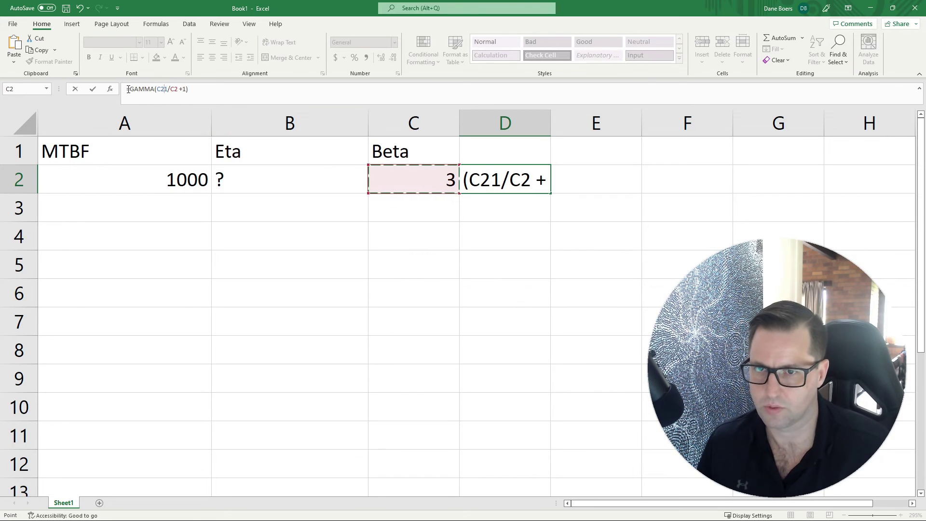
pyautogui.click(129, 90)
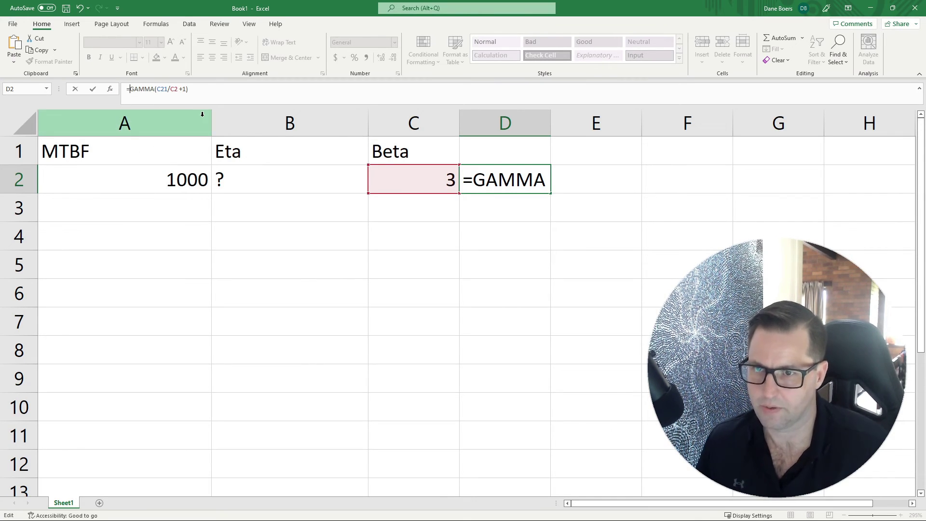
pyautogui.press('Return')
pyautogui.click(514, 172)
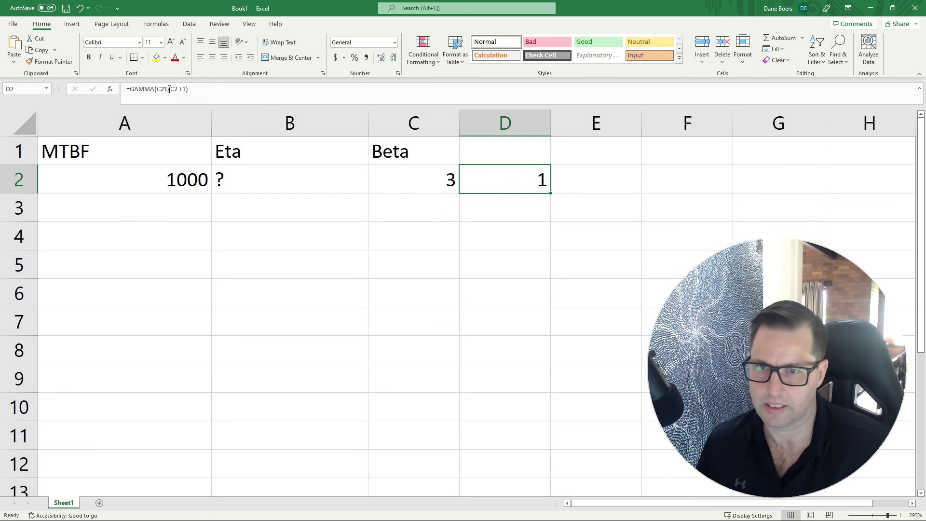
pyautogui.click(166, 89)
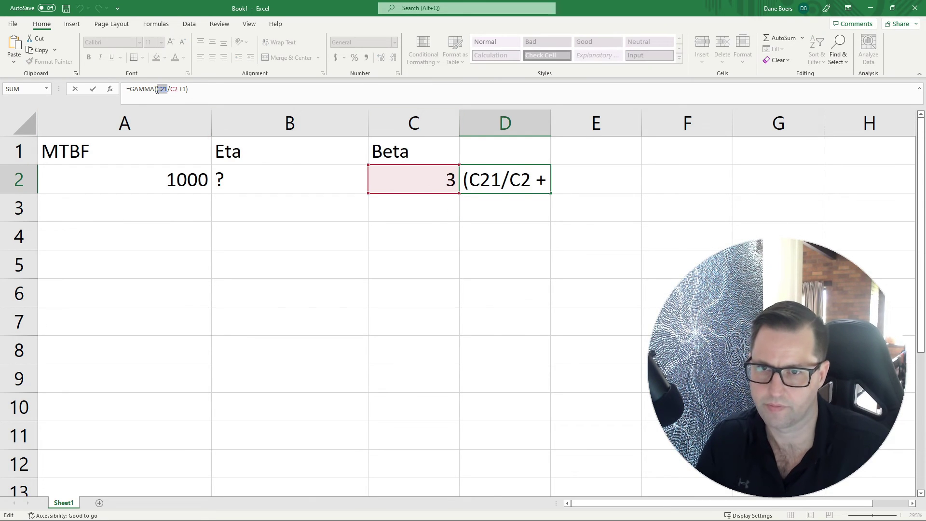
pyautogui.moveTo(154, 89); pyautogui.dragTo(169, 89)
pyautogui.click(167, 90)
pyautogui.write('1')
pyautogui.press('Return')
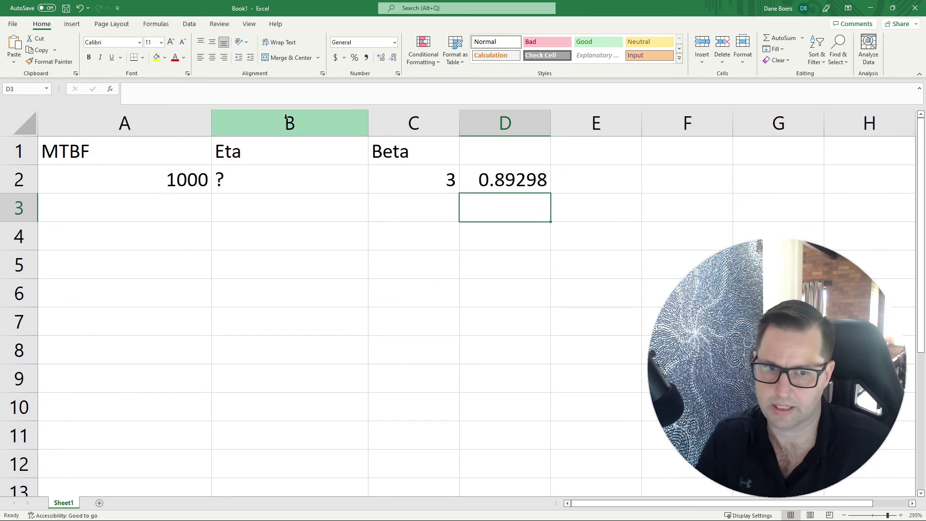
pyautogui.press('Up')
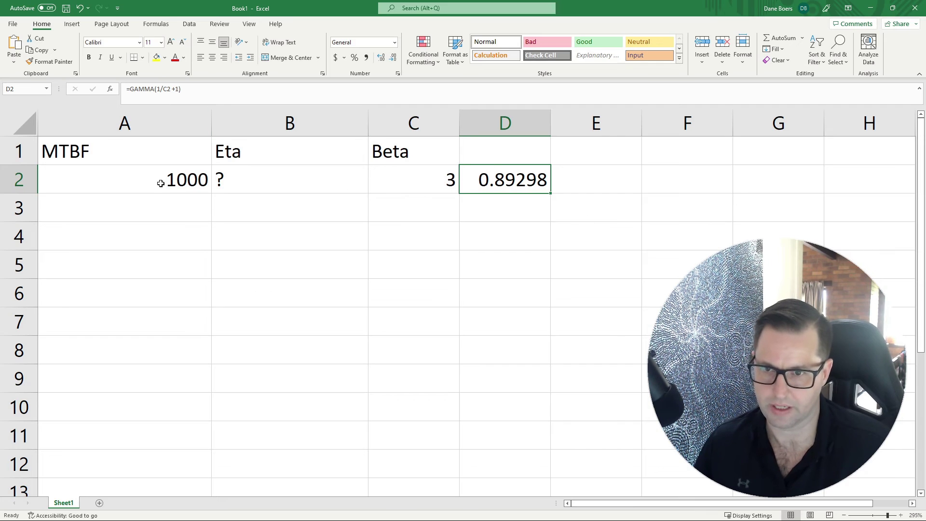
# Enter =A2/D2 in B2 so Eta shows 1119.846522, then verify the formula
pyautogui.click(263, 181)
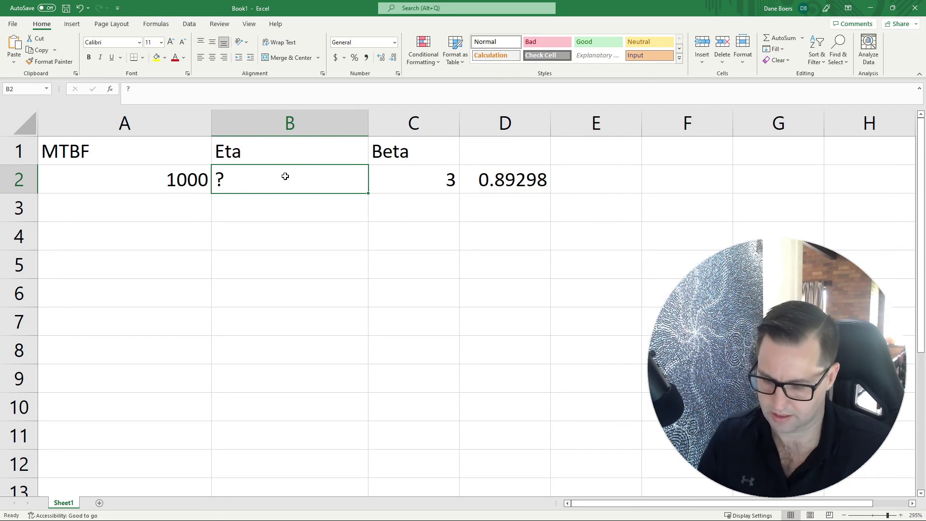
pyautogui.write('=')
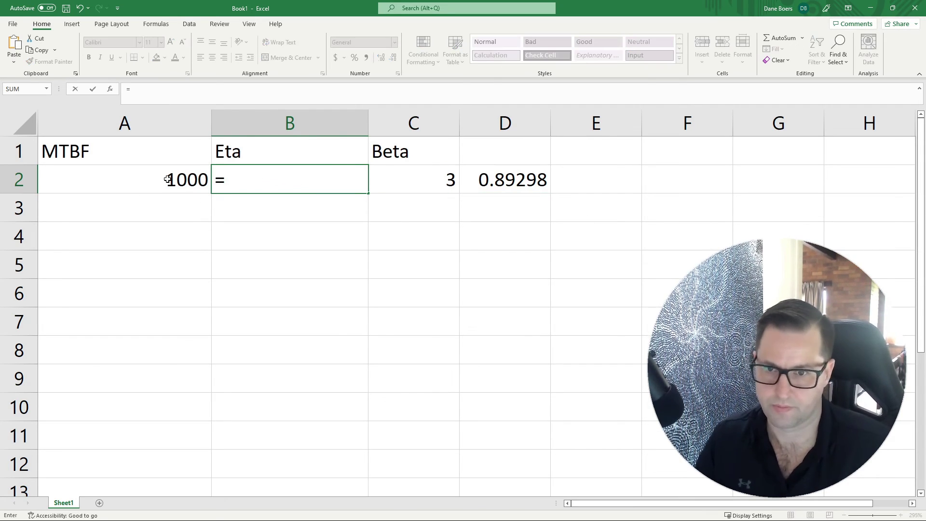
pyautogui.click(170, 178)
pyautogui.write('/')
pyautogui.click(524, 179)
pyautogui.press('Return')
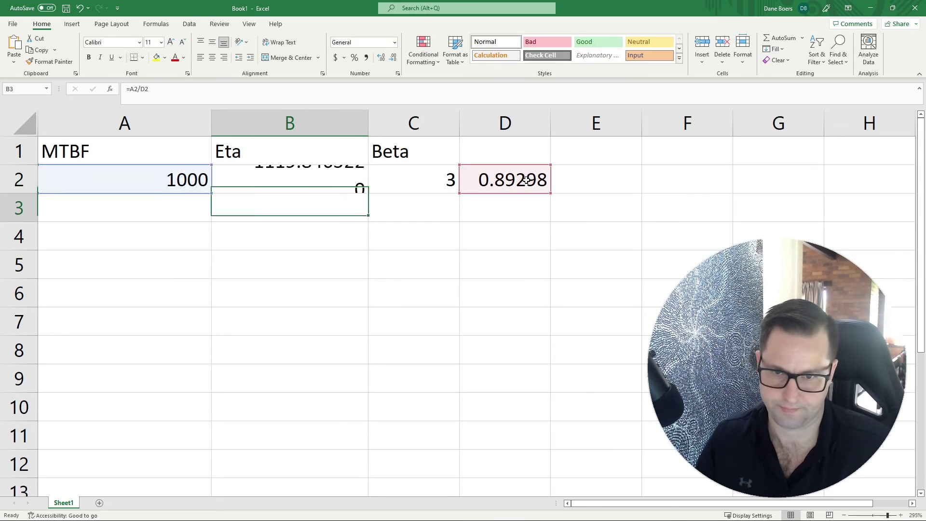
pyautogui.click(277, 184)
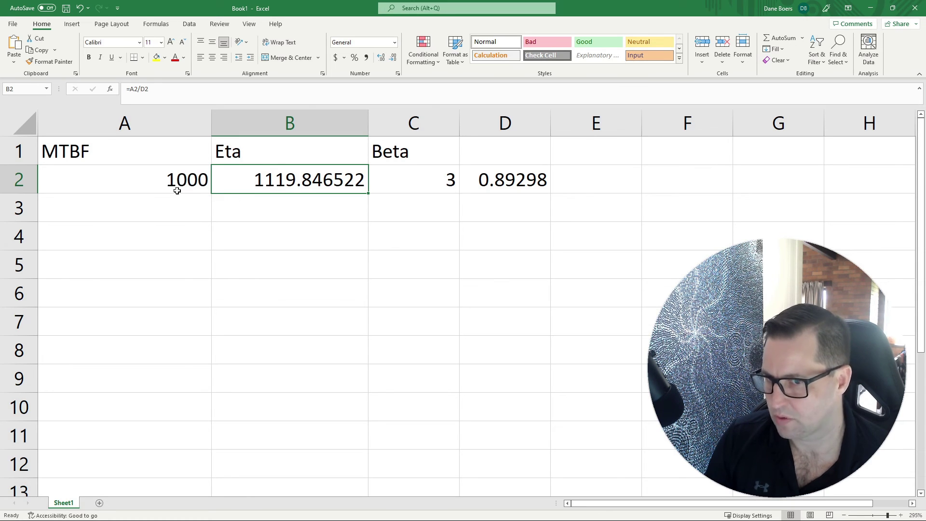
pyautogui.click(431, 182)
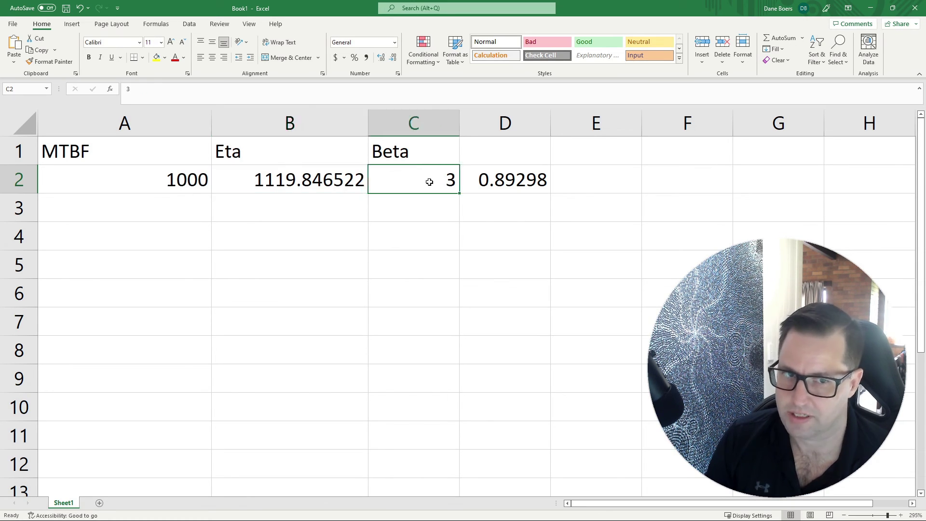
pyautogui.click(289, 181)
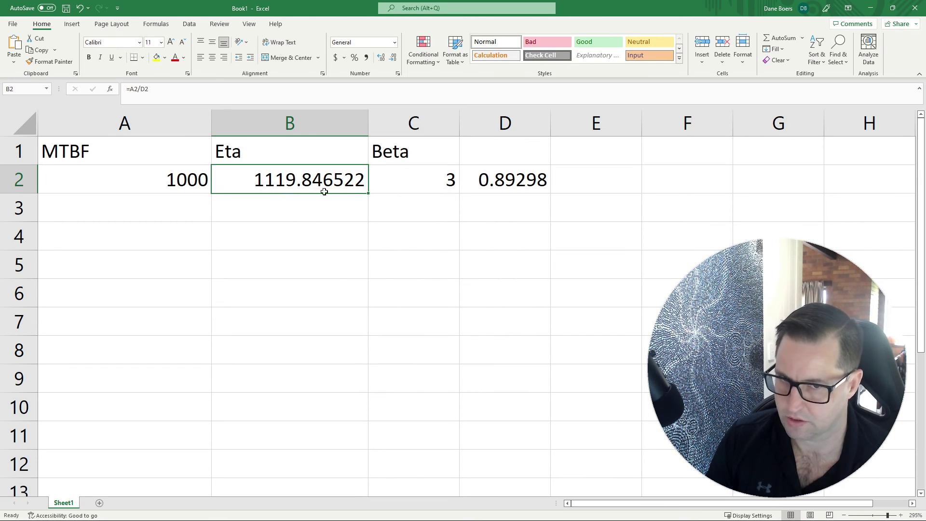
pyautogui.click(431, 176)
pyautogui.write('4')
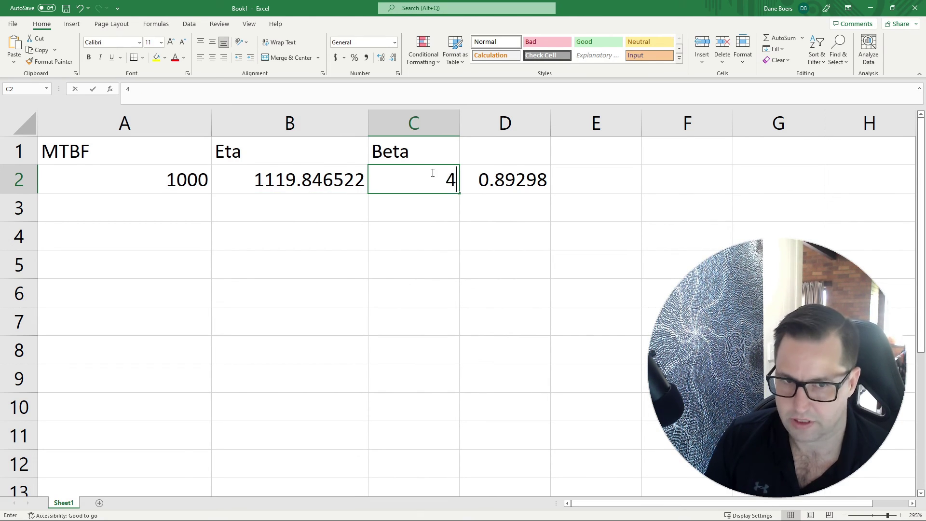
pyautogui.press('Return')
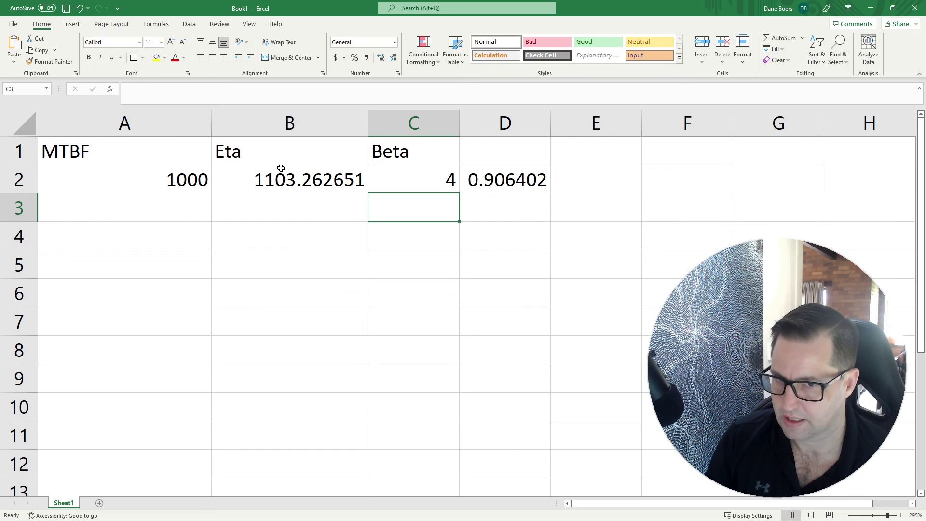
pyautogui.click(417, 181)
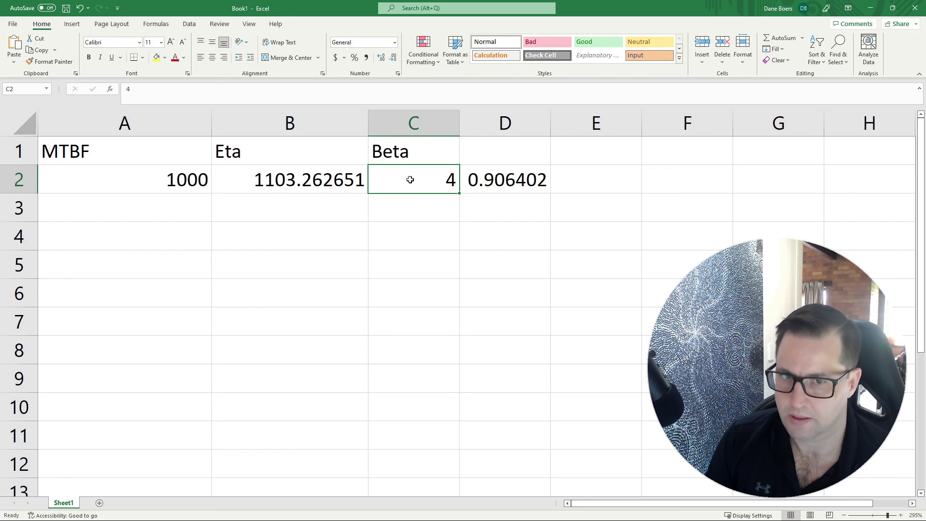
pyautogui.write('1')
pyautogui.press('Return')
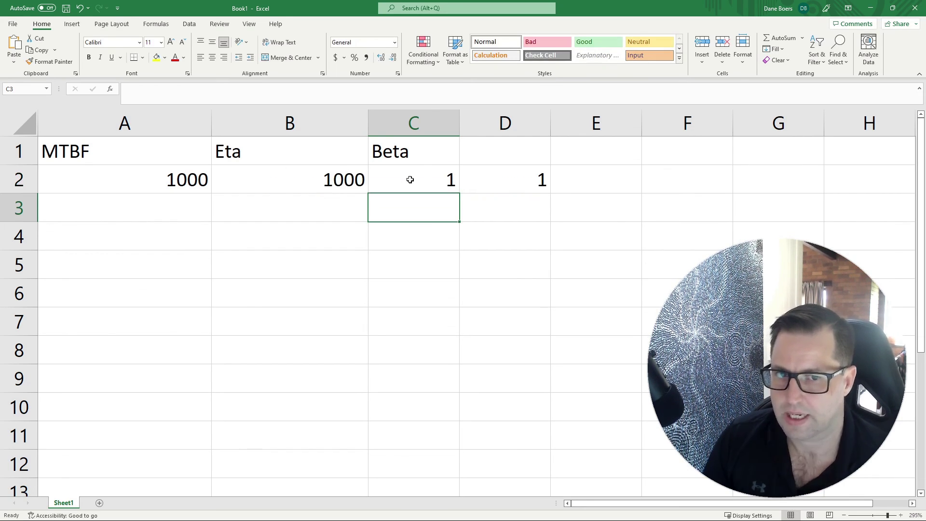
pyautogui.click(488, 191)
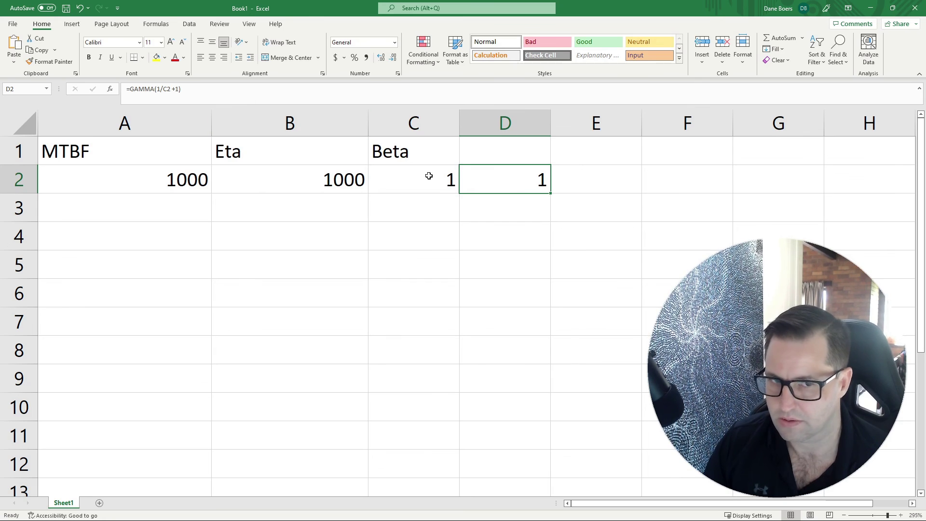
pyautogui.click(310, 182)
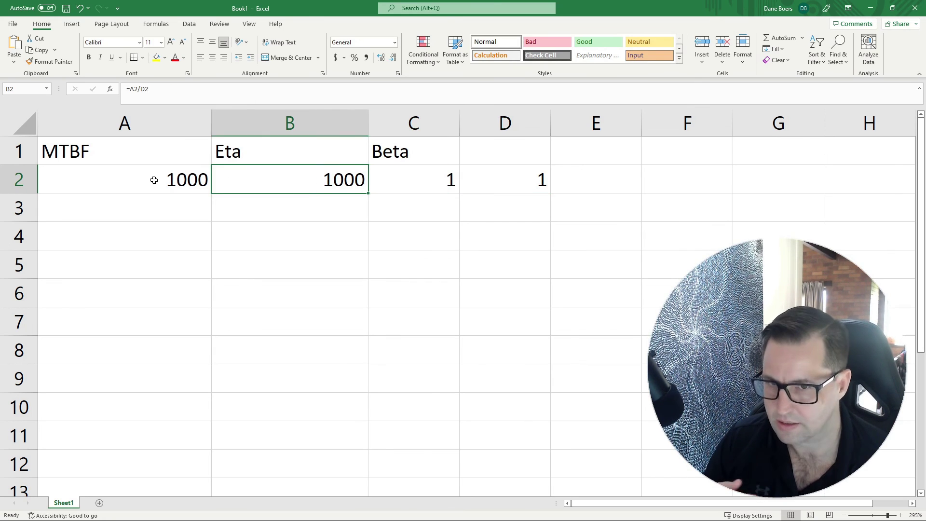
pyautogui.click(192, 181)
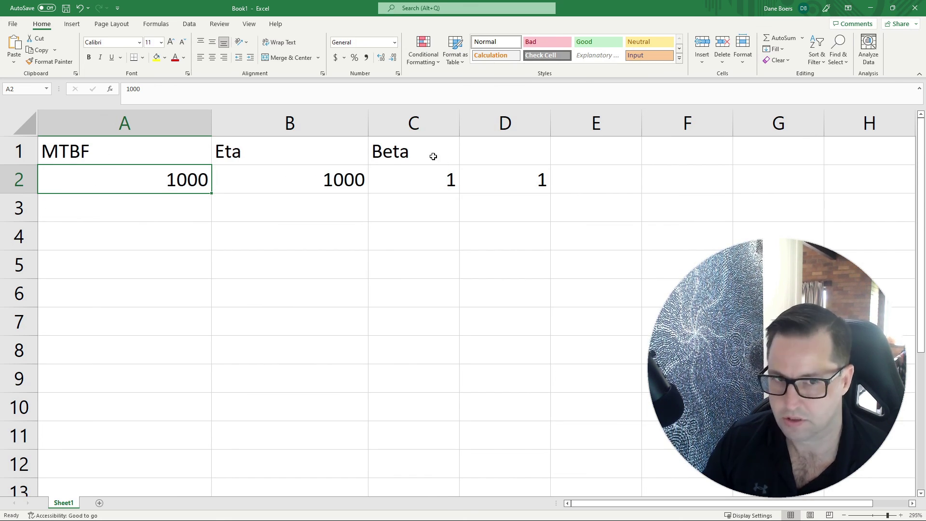
pyautogui.click(420, 183)
pyautogui.click(317, 182)
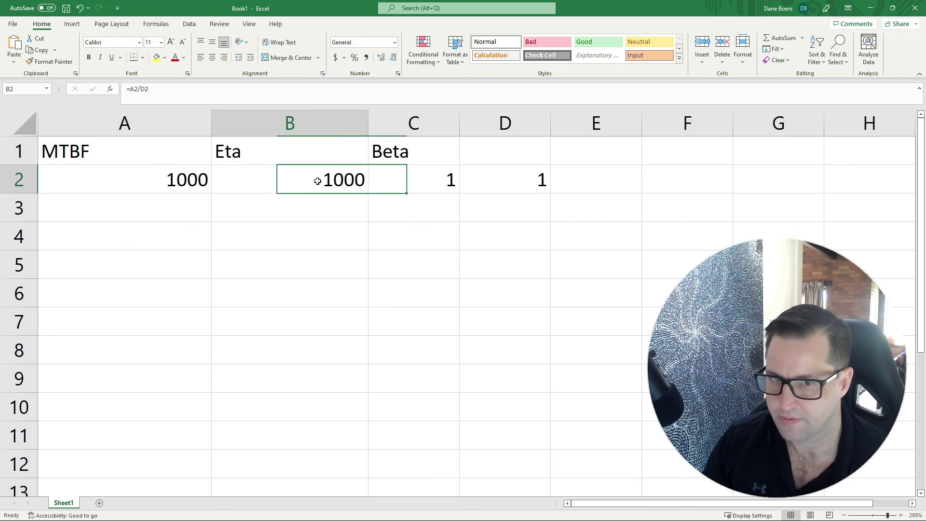
pyautogui.click(109, 171)
pyautogui.click(283, 174)
pyautogui.click(185, 177)
pyautogui.press('Right')
pyautogui.click(424, 180)
pyautogui.write('2')
pyautogui.press('Return')
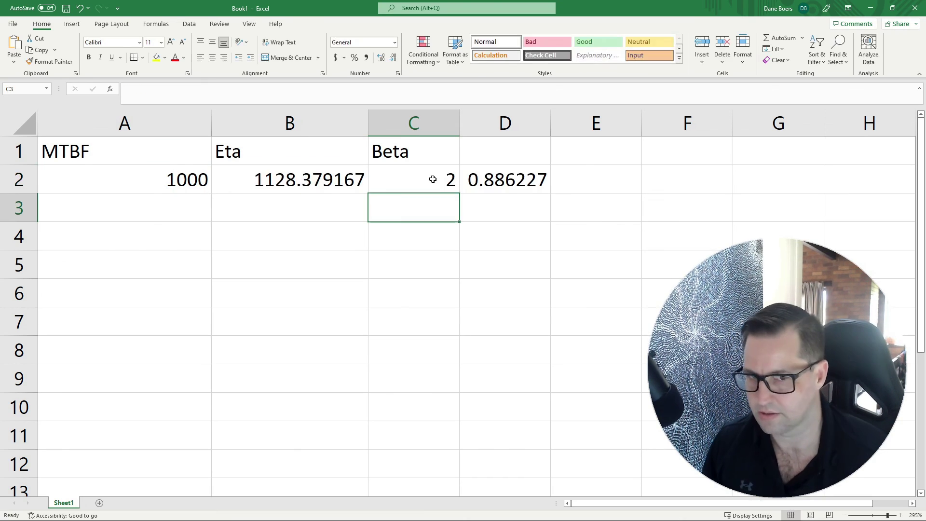
pyautogui.click(410, 179)
pyautogui.write('3')
pyautogui.press('Return')
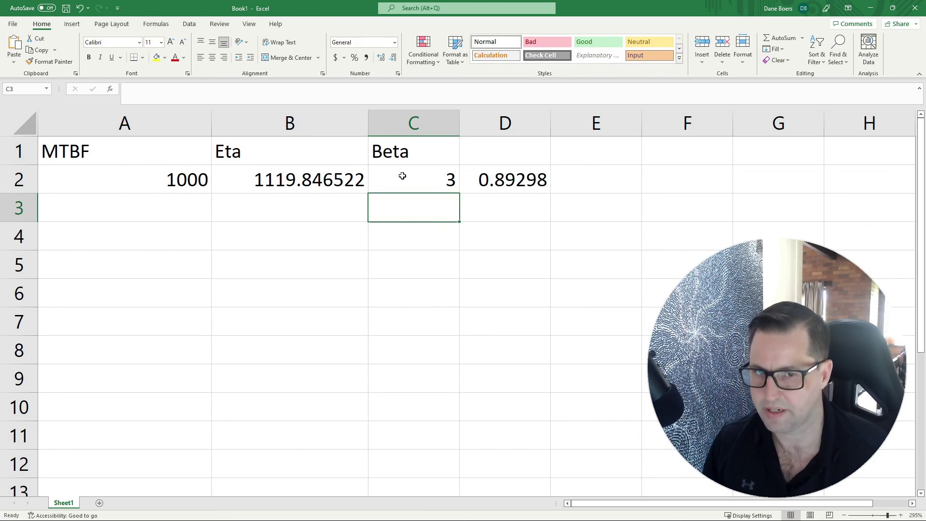
pyautogui.click(401, 174)
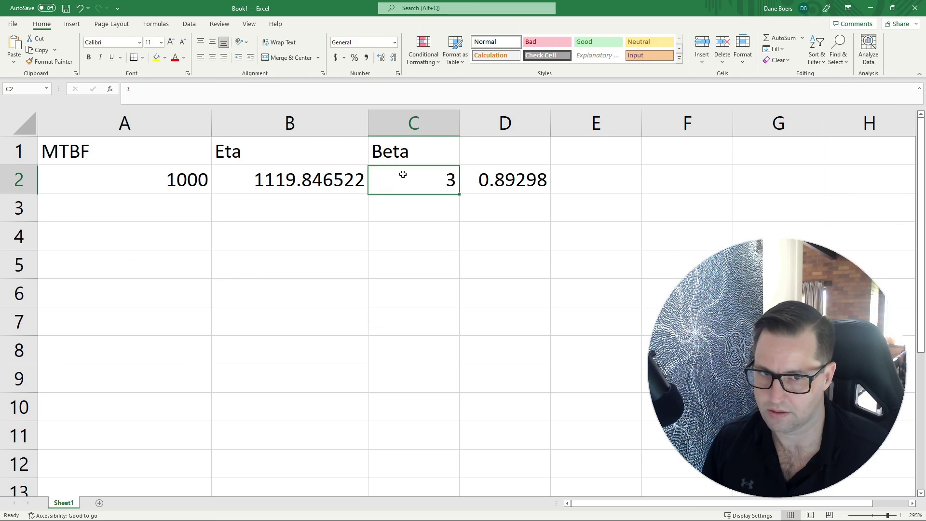